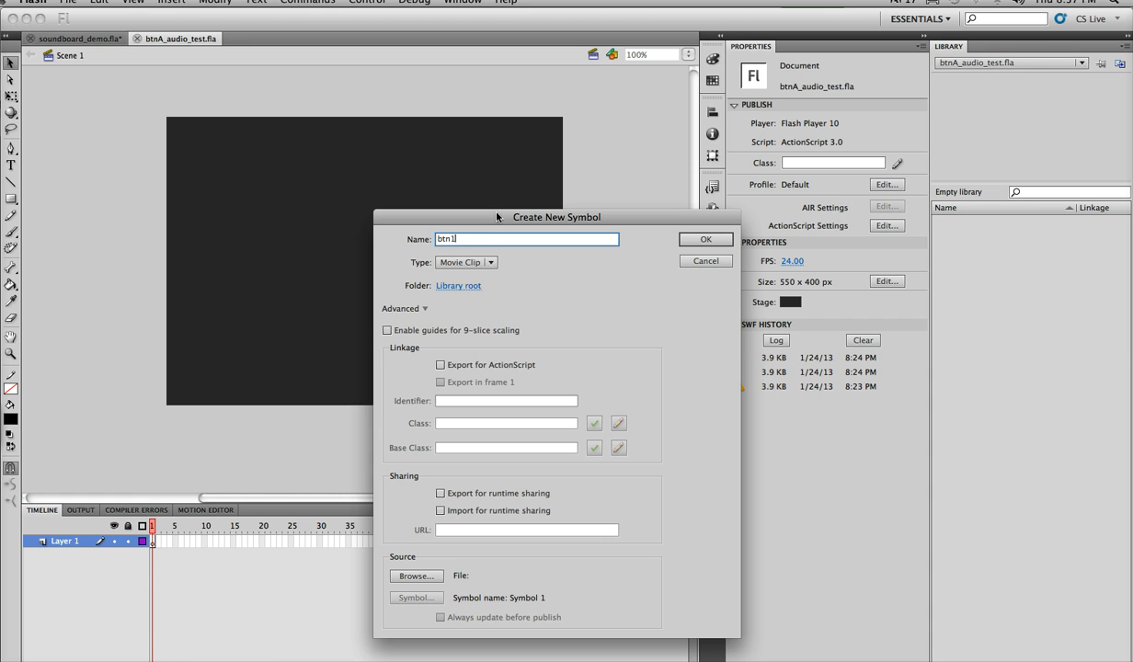
- Set the new symbol btn1 to the Button type and create it
left_click(474, 263)
left_click(470, 274)
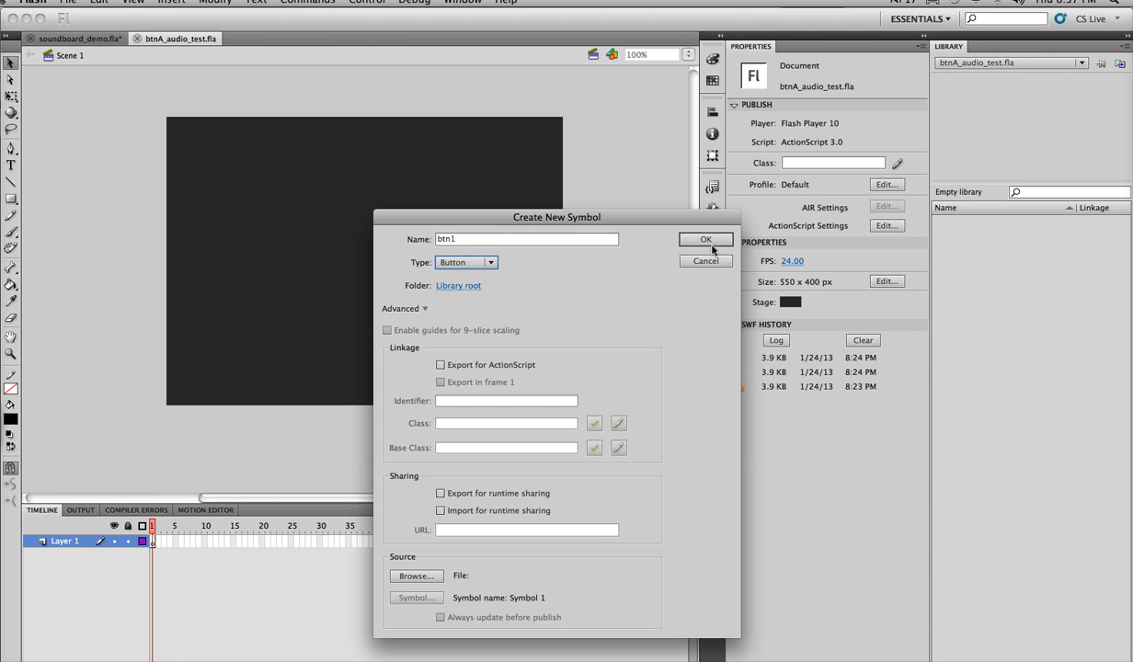
left_click(710, 245)
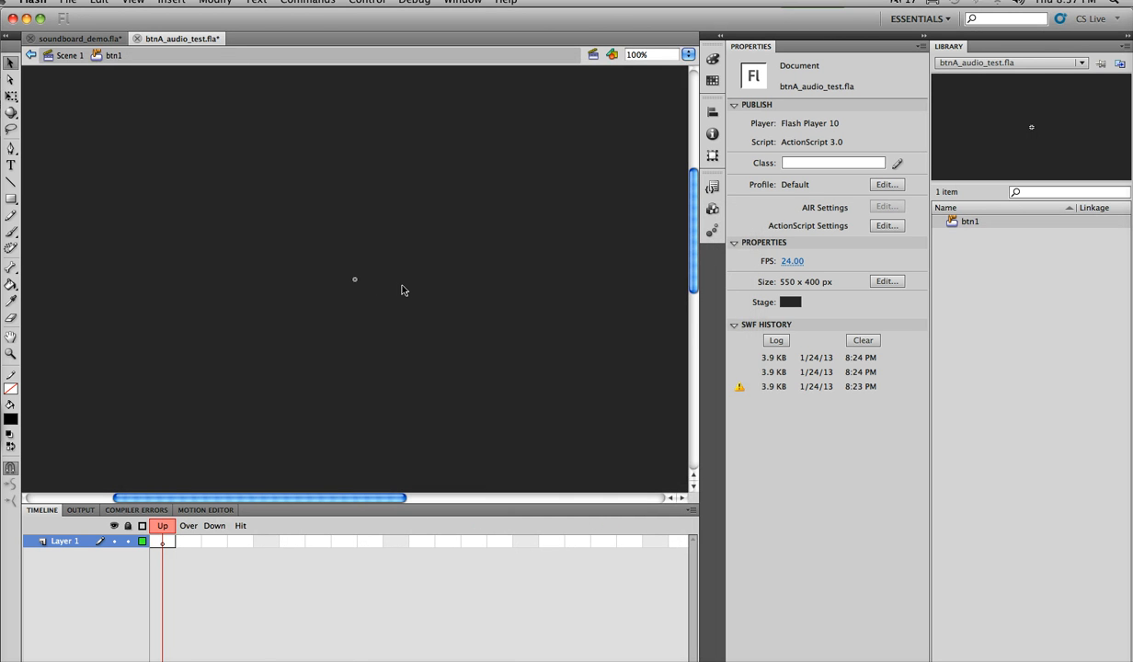
- Draw a square about 191 px wide without a stroke in the button's Up state
left_click_drag(366, 286, 247, 189)
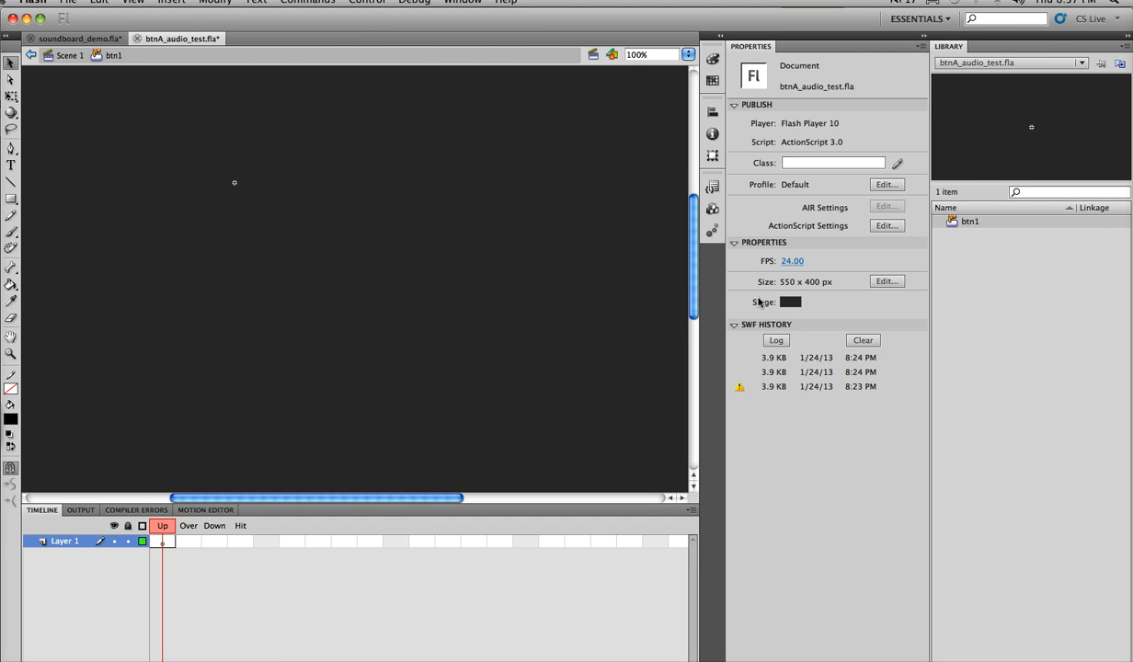
left_click(11, 199)
mouse_move(440, 355)
left_mouse_down()
mouse_move(299, 257)
mouse_move(293, 207)
mouse_move(301, 218)
left_mouse_up()
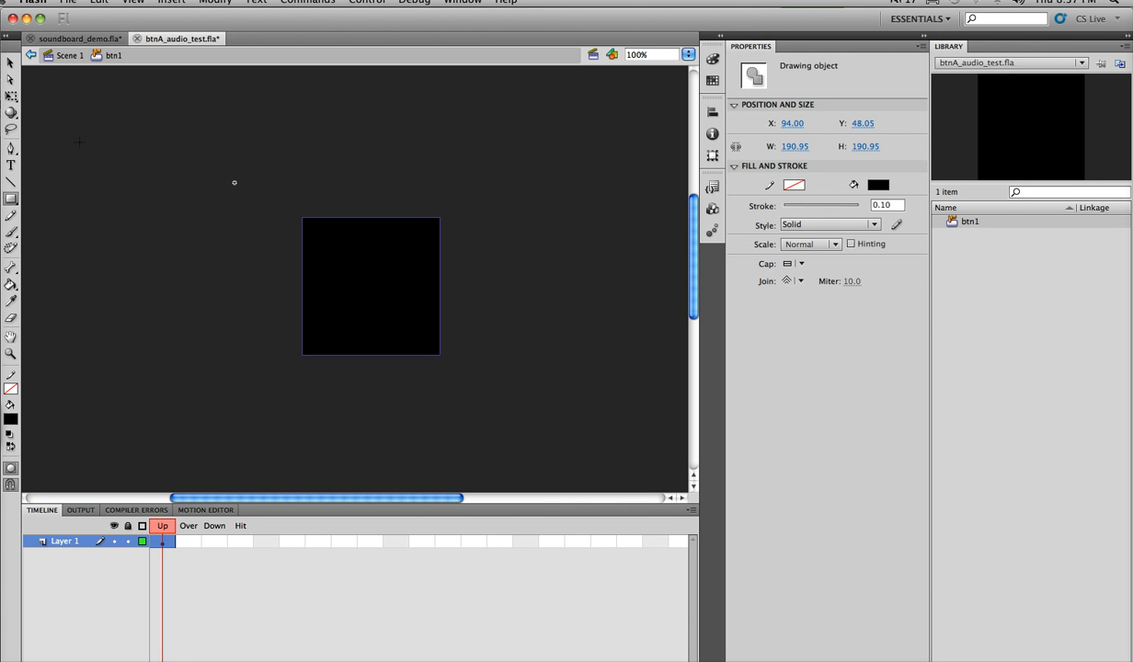
- Fill the square with green and align its upper-left corner to the registration point at X 0, Y 0
left_click(12, 418)
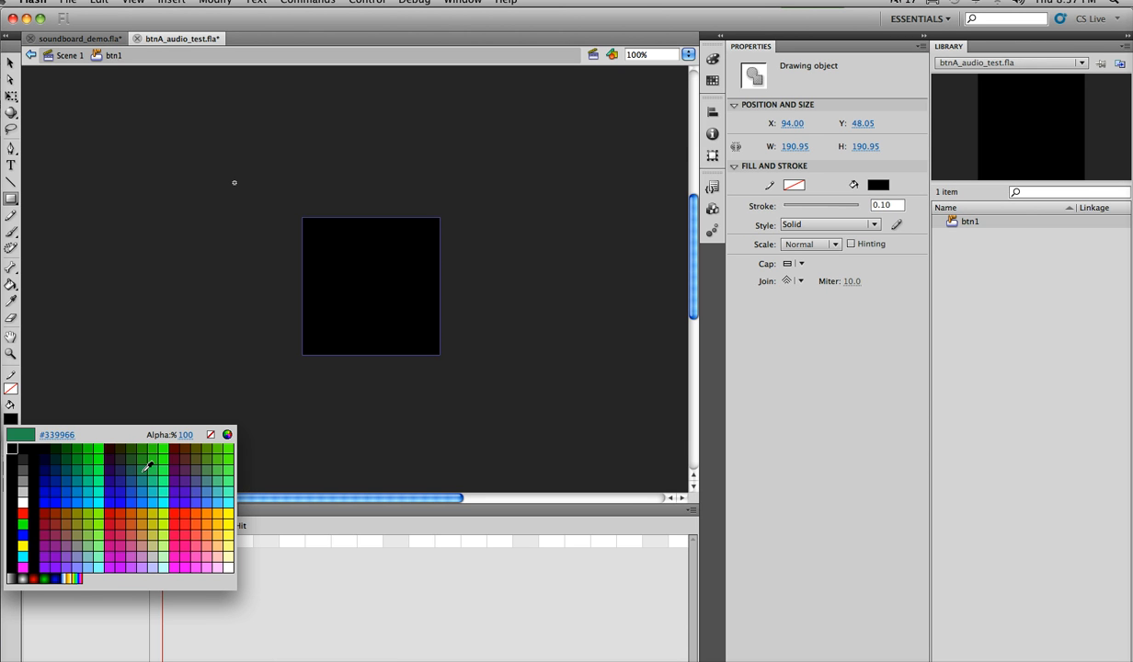
left_click(144, 470)
left_click(10, 62)
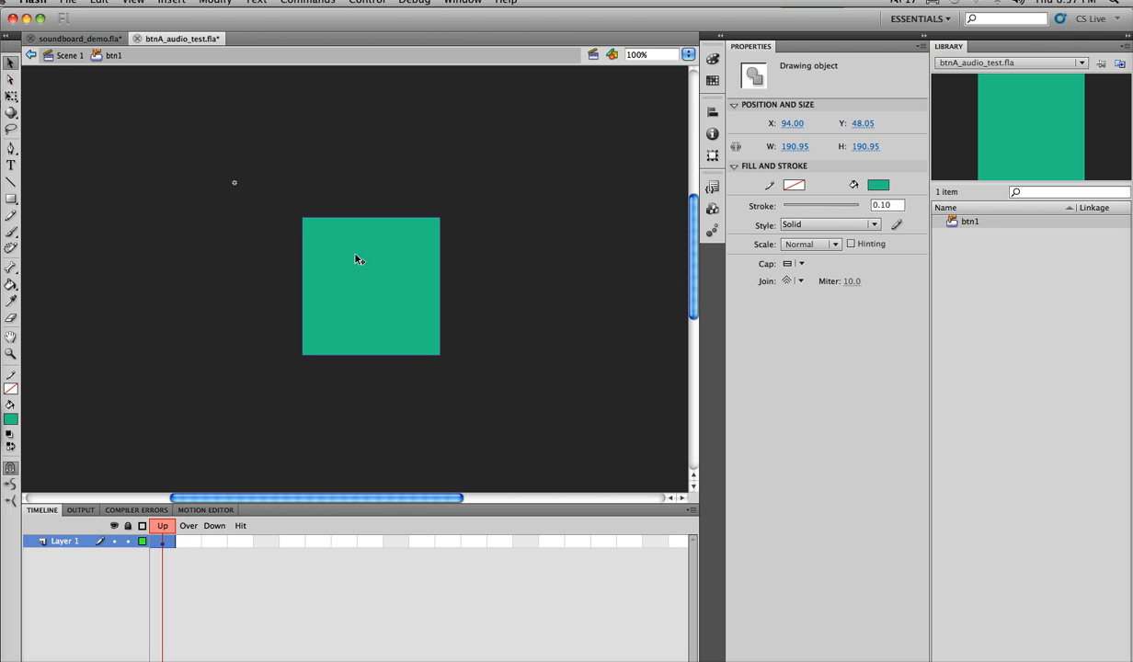
left_click_drag(355, 259, 285, 223)
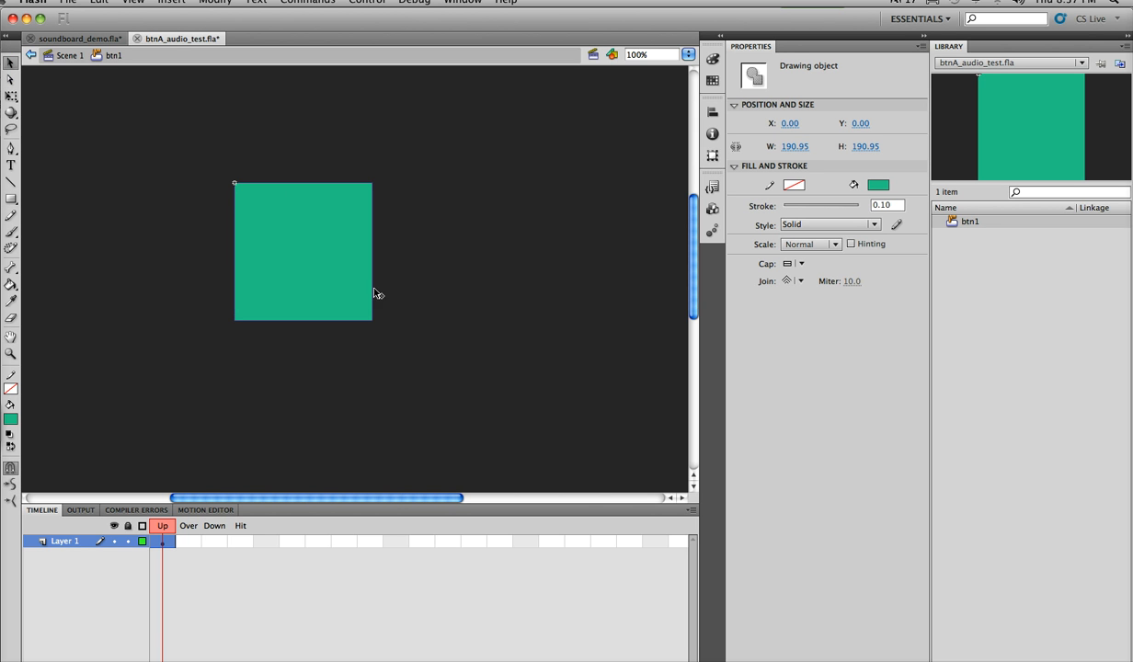
- Rename the square's layer to "shape"
double_click(64, 542)
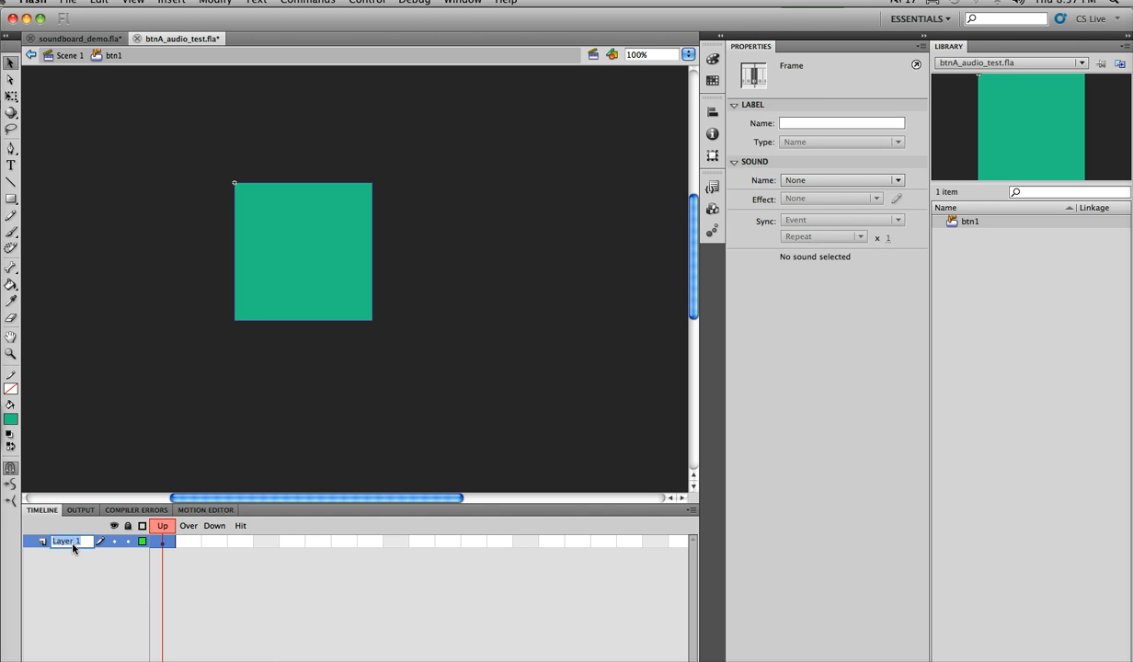
type("shape")
key("Return")
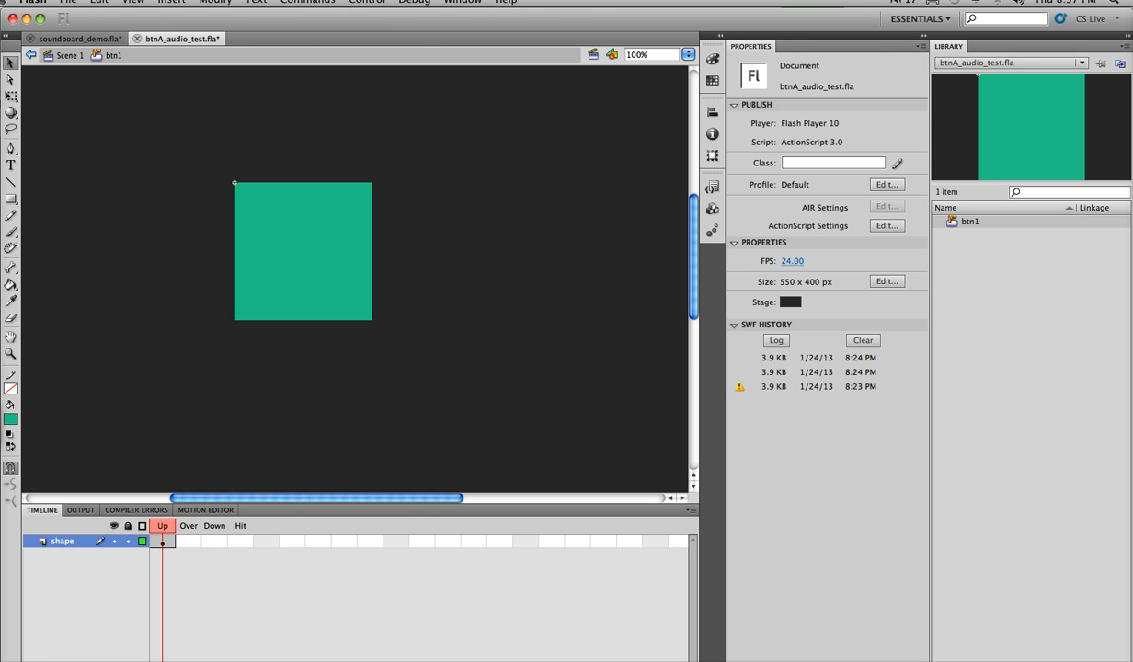
- Add a new layer above the shape layer and name it "text"
left_click(33, 660)
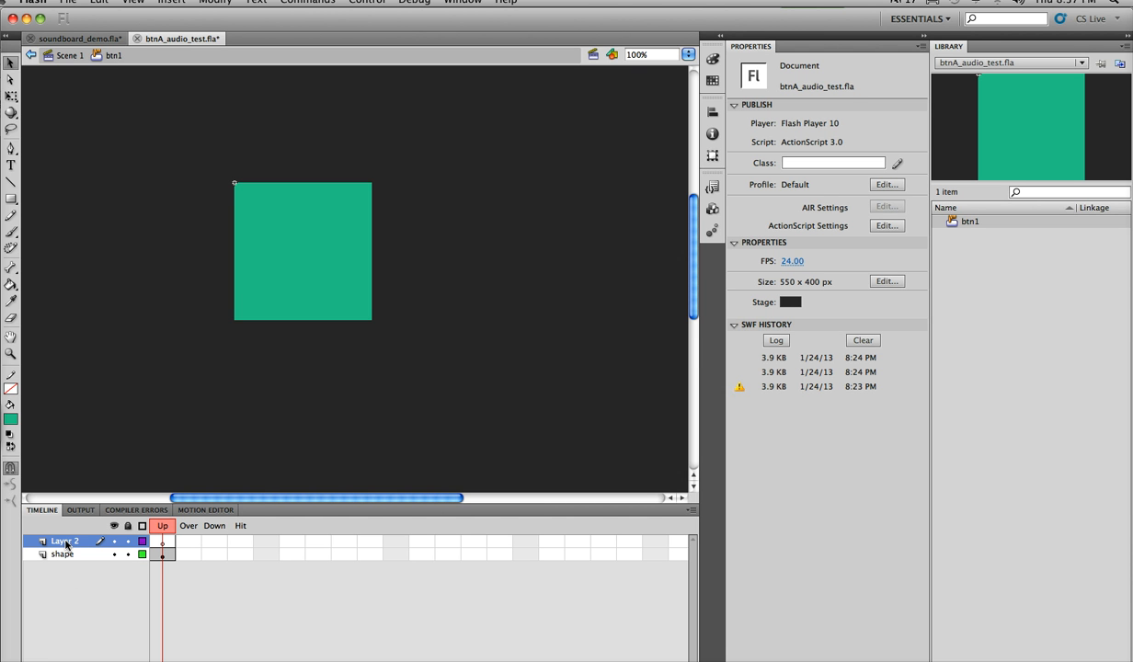
double_click(65, 542)
type("text")
key("Return")
- Add the static text "1" on the text layer over the square and colour it black
key("t")
left_click(272, 199)
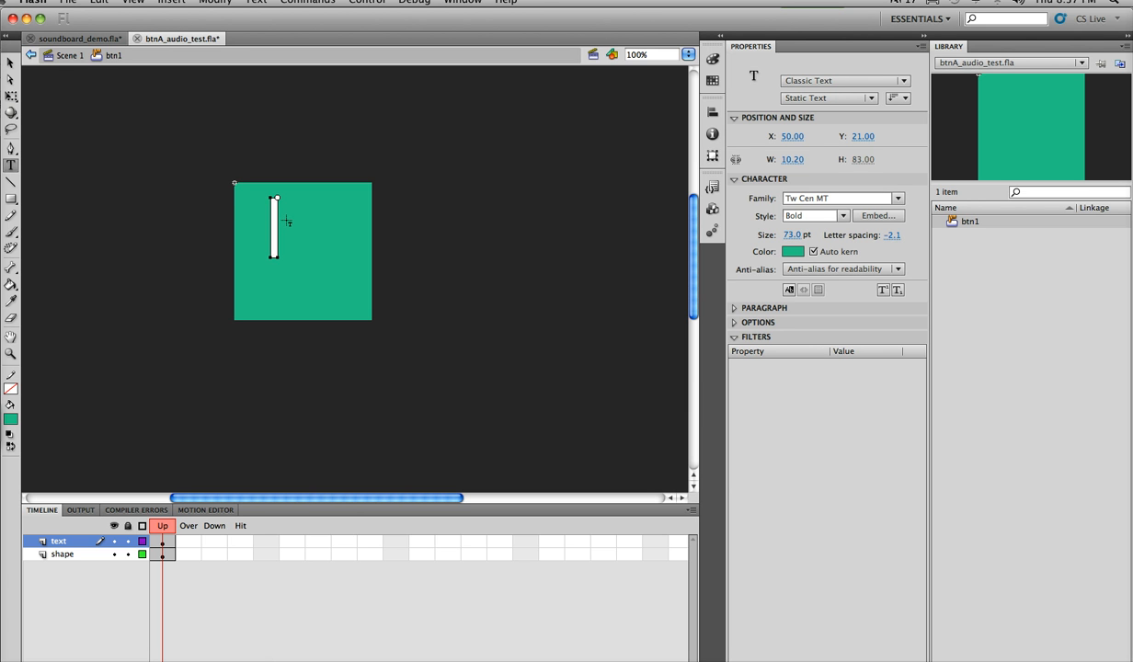
type("1")
key("super+a")
left_click(792, 251)
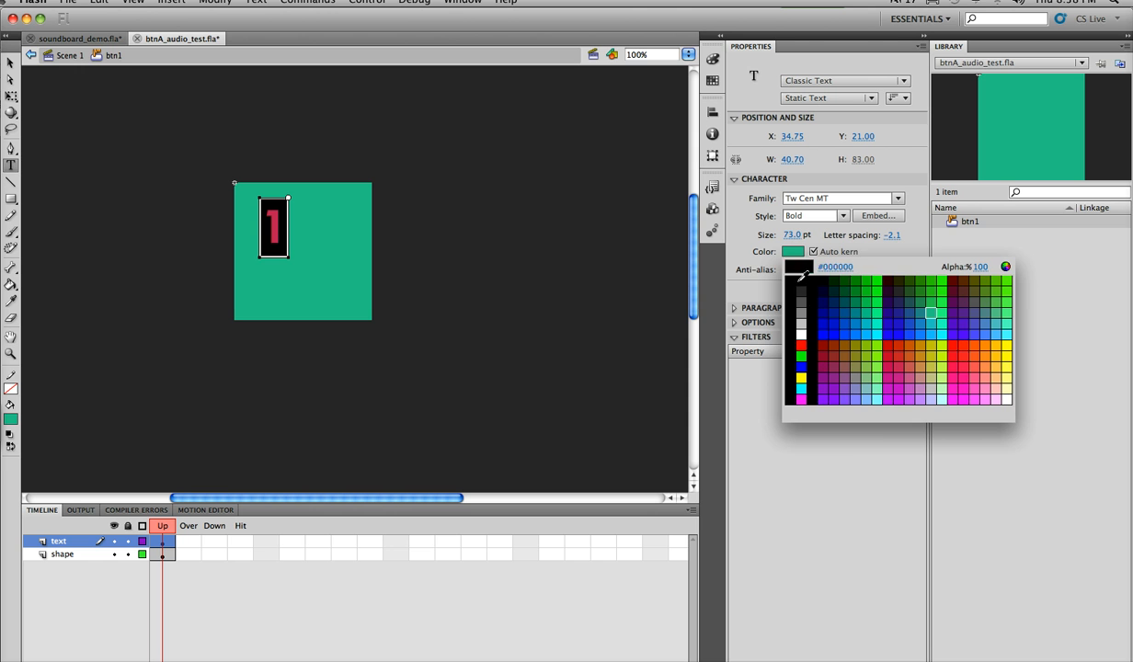
left_click(805, 281)
- Centre the "1" on the green square, at about X 72, Y 53
left_click(10, 62)
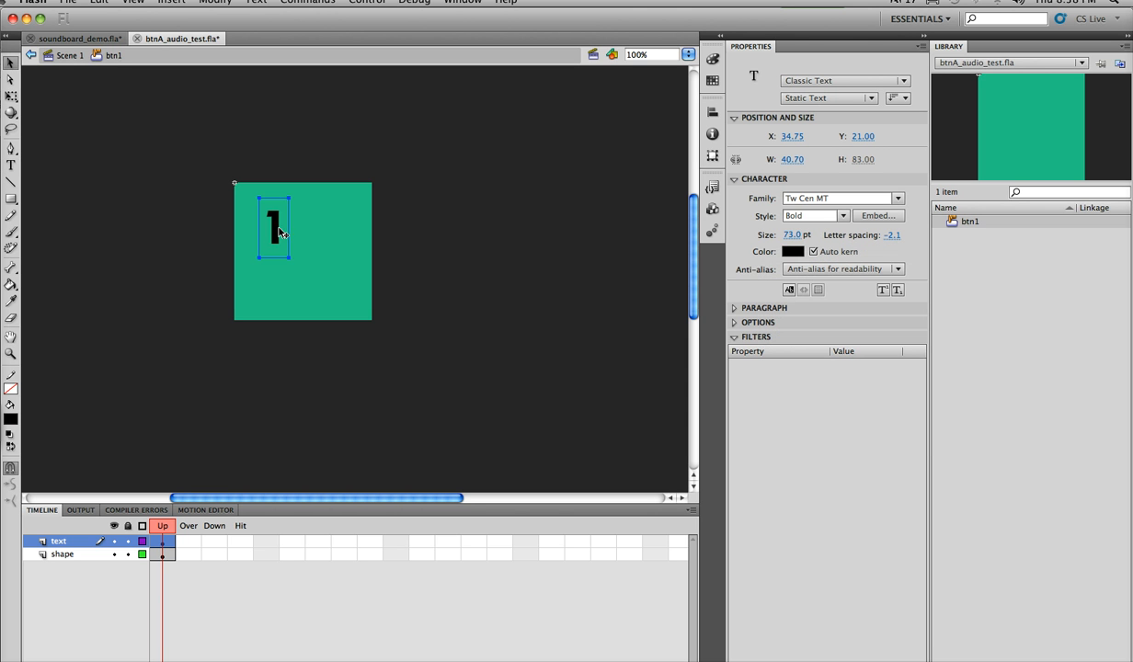
left_click_drag(280, 233, 308, 256)
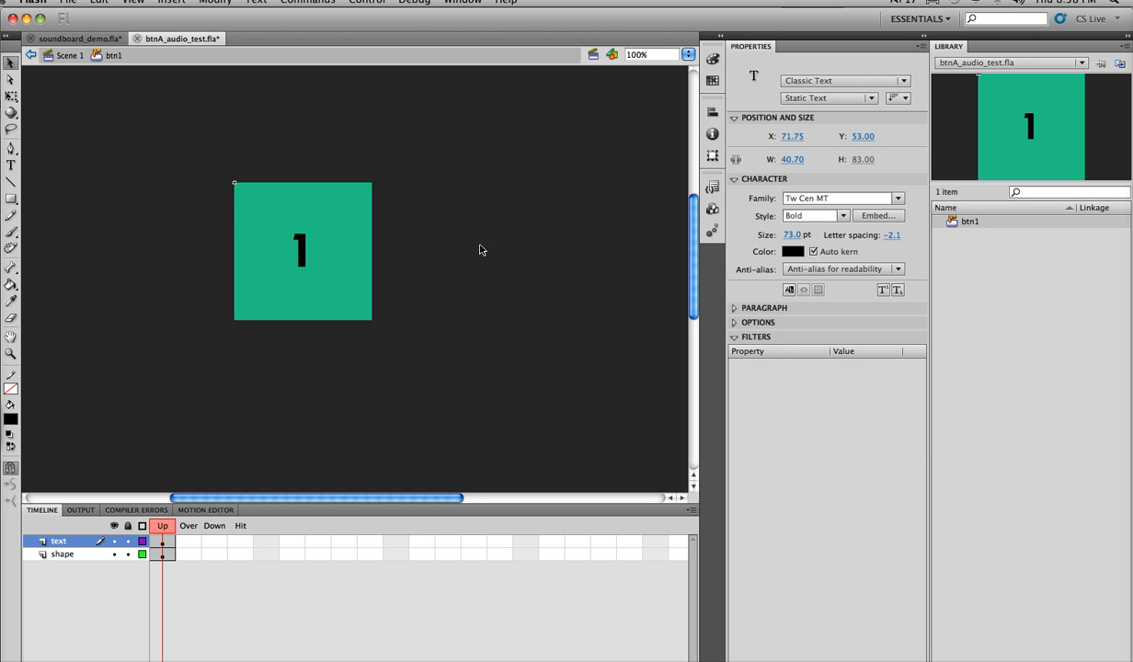
left_click(467, 252)
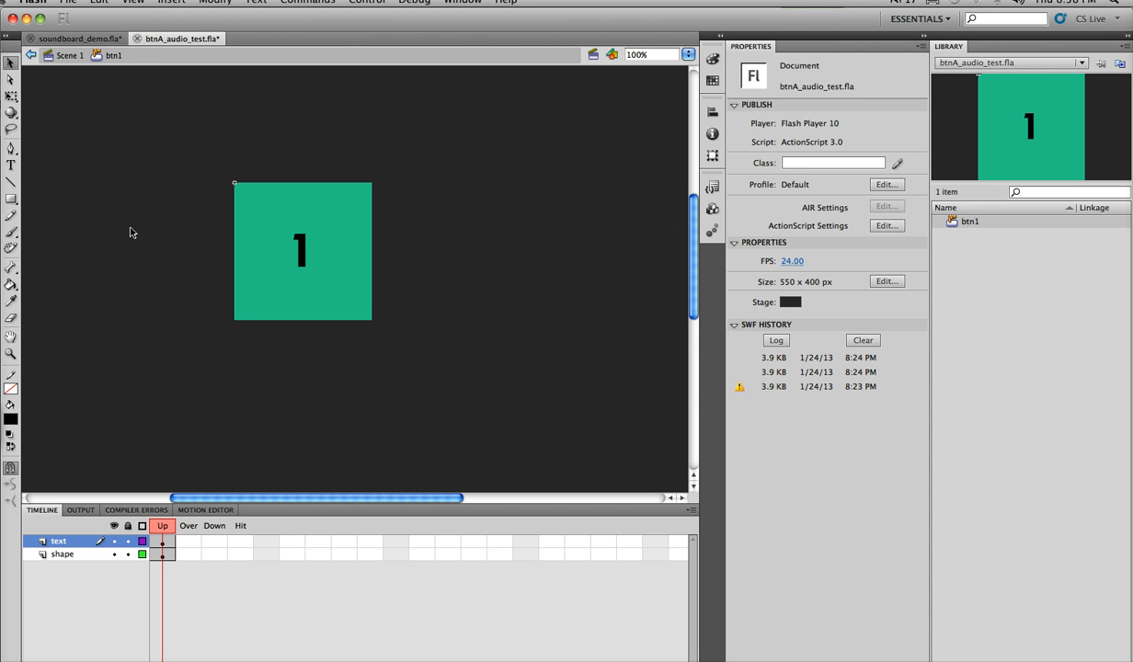
- Extend the text layer's frames from the Up state through the Down state
right_click(216, 542)
left_click(248, 598)
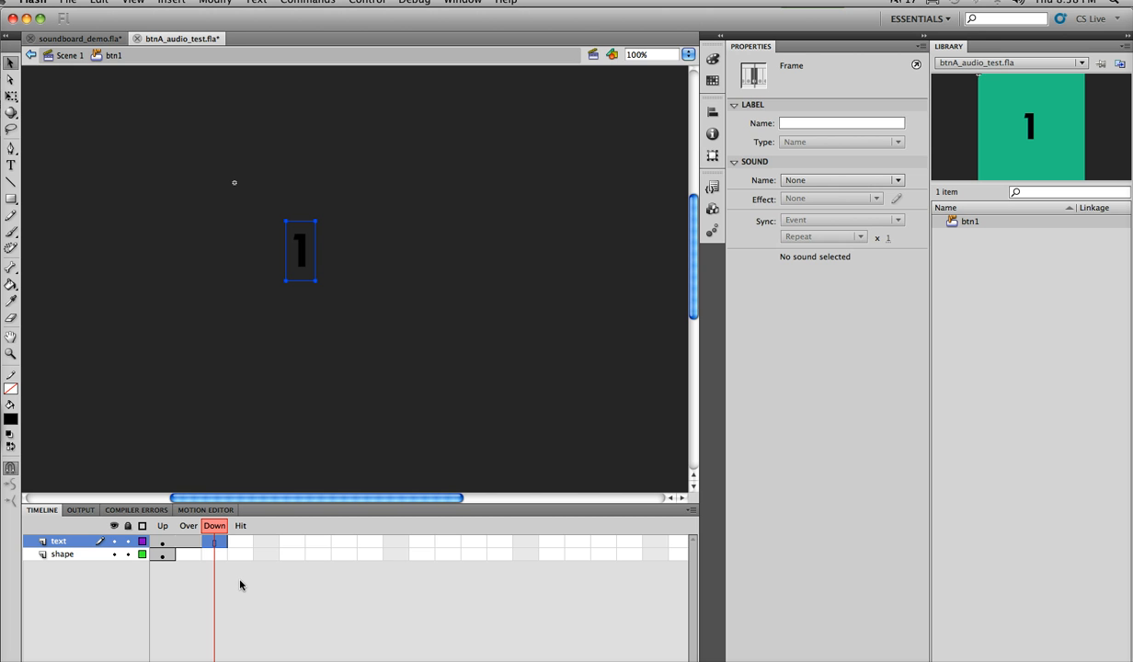
left_click_drag(214, 526, 169, 531)
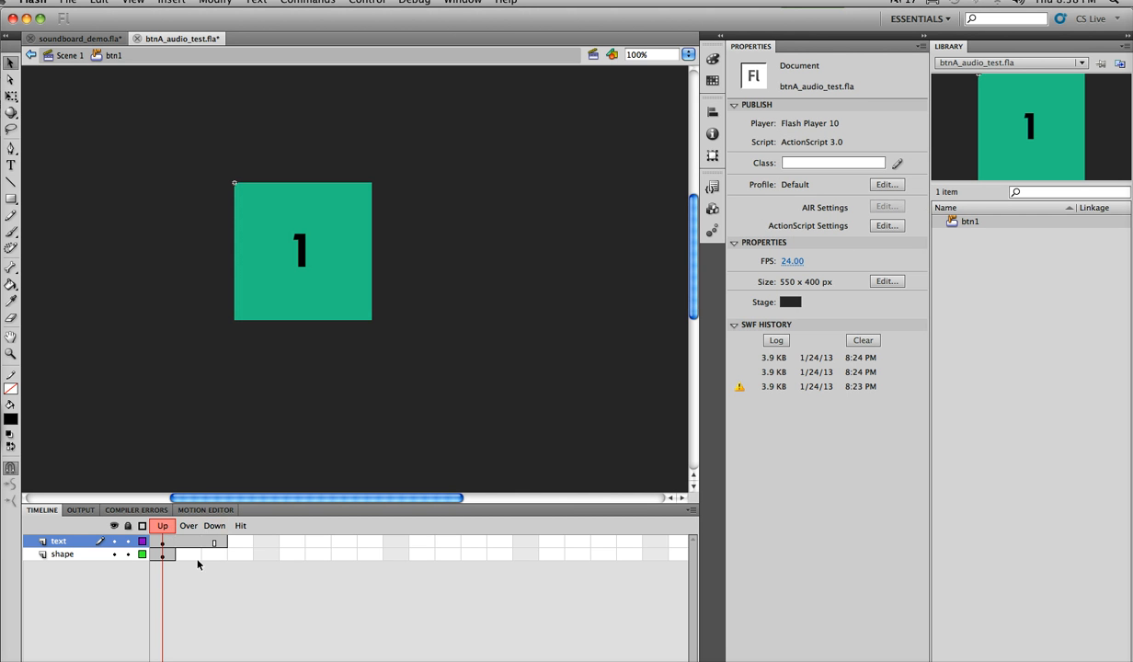
- Insert keyframes for the Over, Down and Hit states on the shape layer
right_click(194, 555)
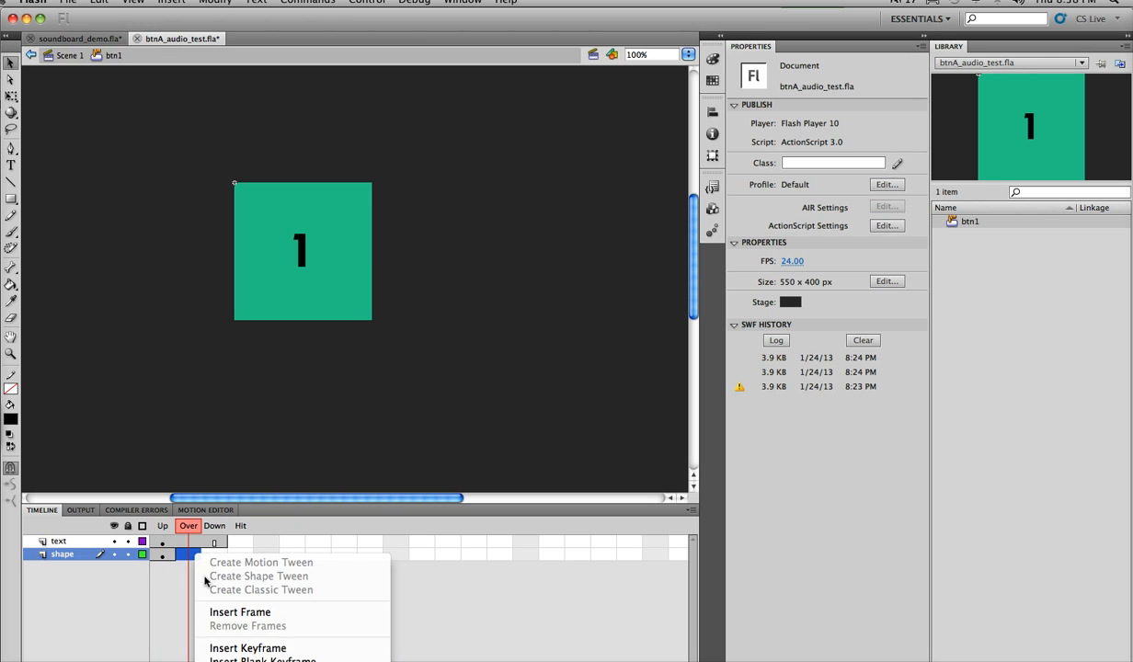
left_click(247, 648)
right_click(215, 554)
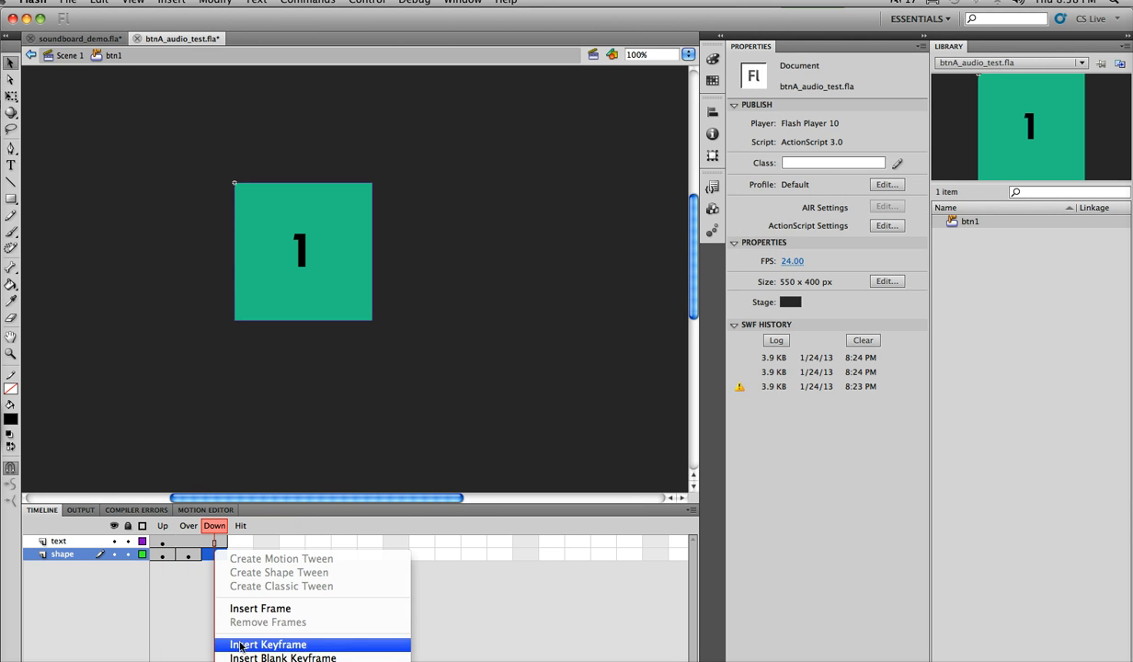
left_click(241, 644)
right_click(240, 554)
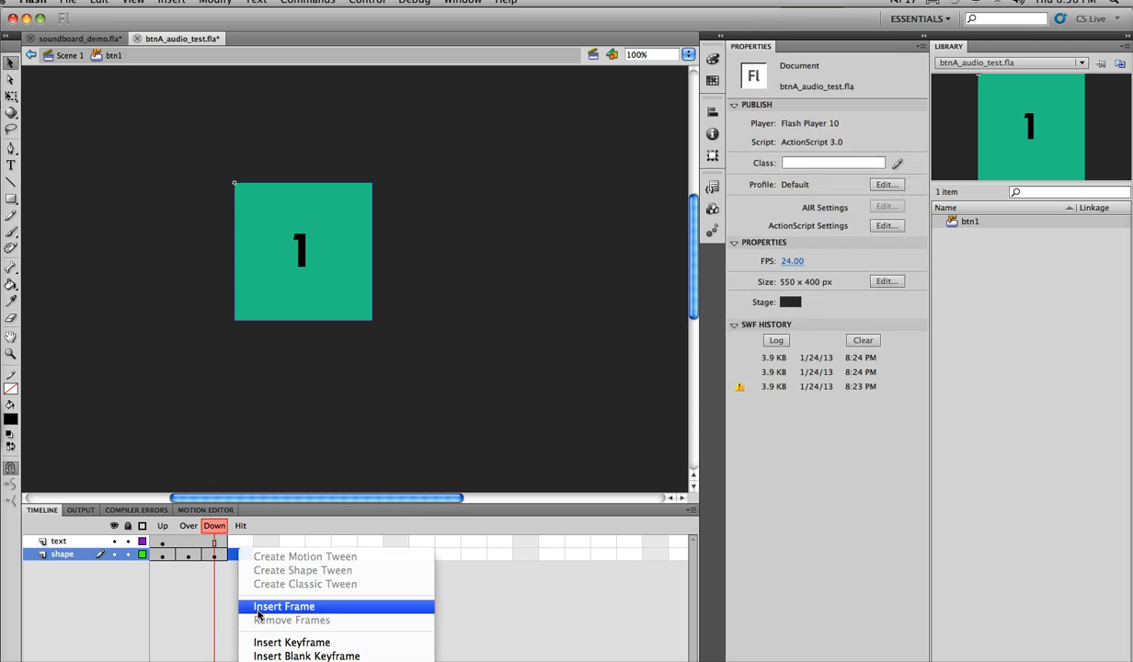
left_click(276, 633)
left_click_drag(236, 527, 162, 527)
left_click(239, 527)
- Change the square's fill to yellow in the Over state and compare it with the Up state
left_click_drag(241, 528, 189, 528)
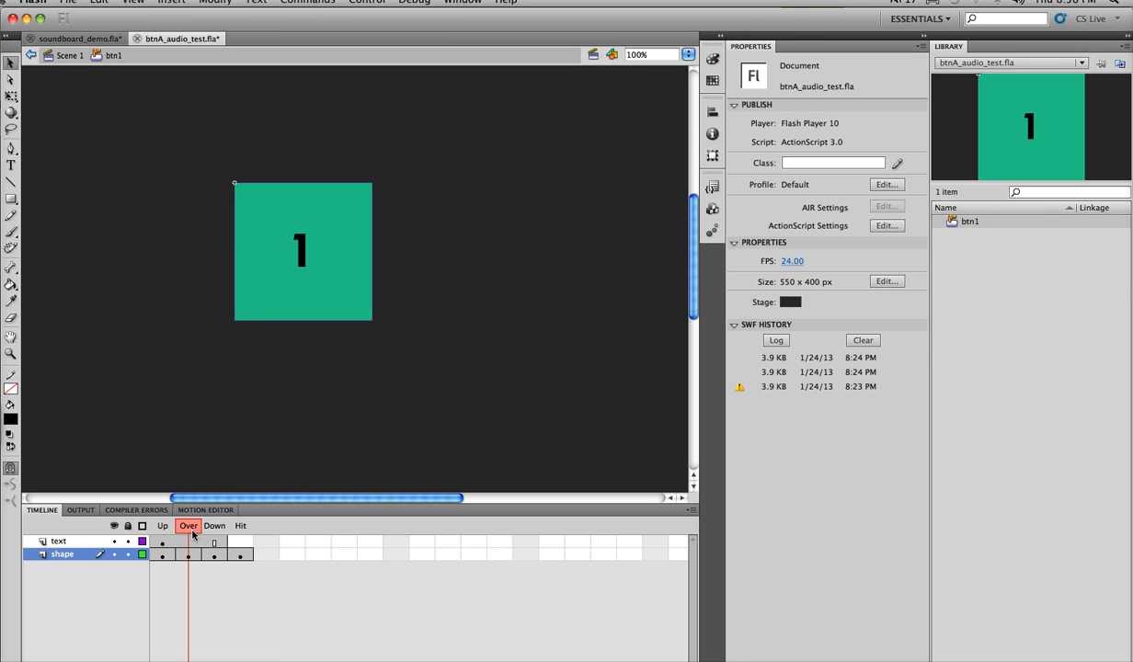
left_click(188, 554)
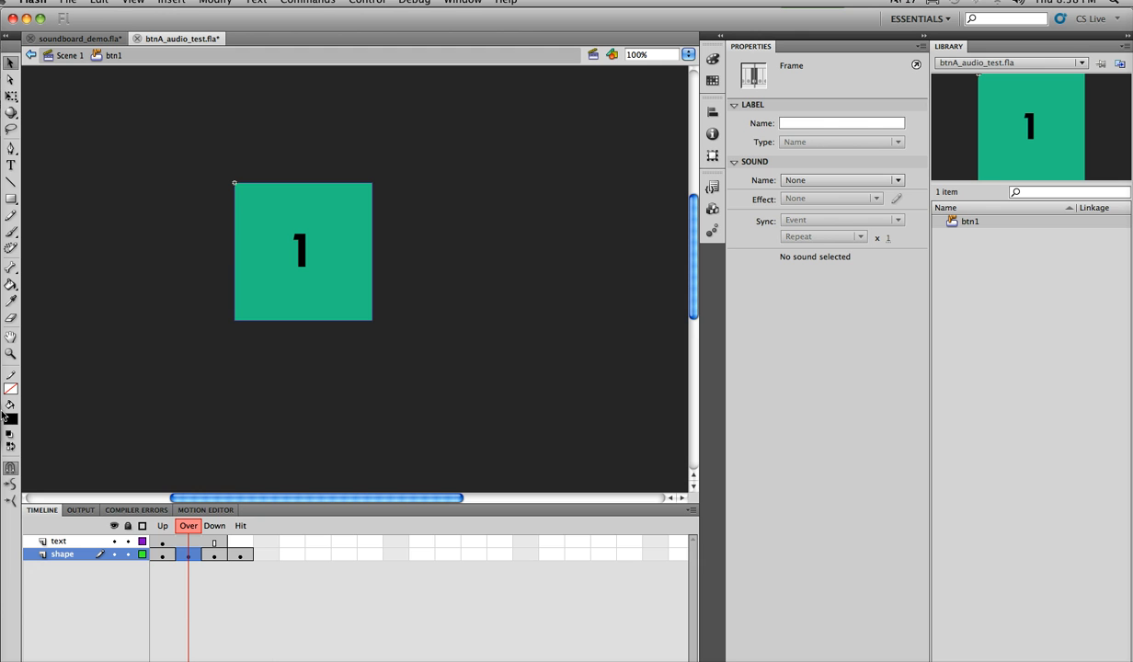
left_click(9, 419)
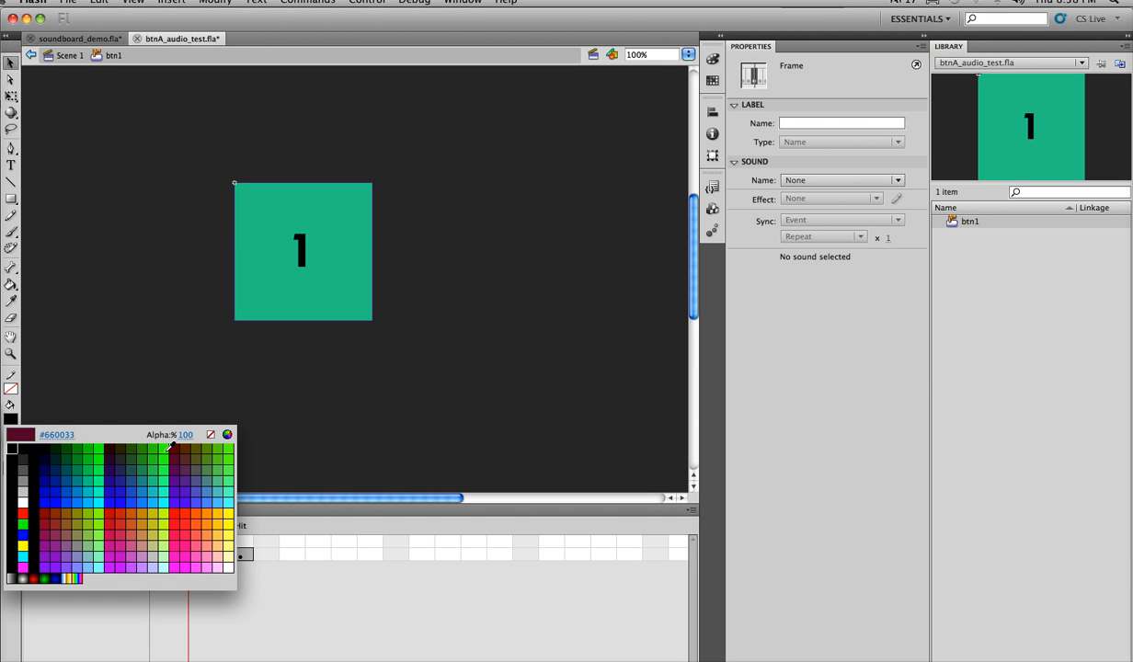
left_click(228, 514)
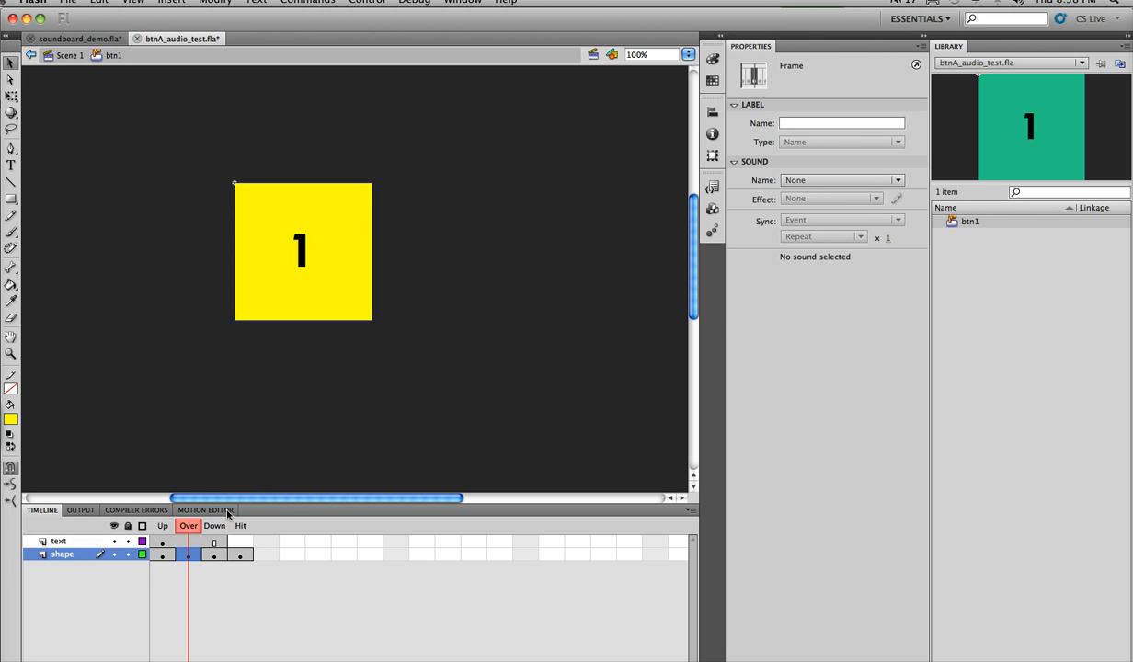
left_click(163, 525)
left_click(183, 527)
left_click(162, 526)
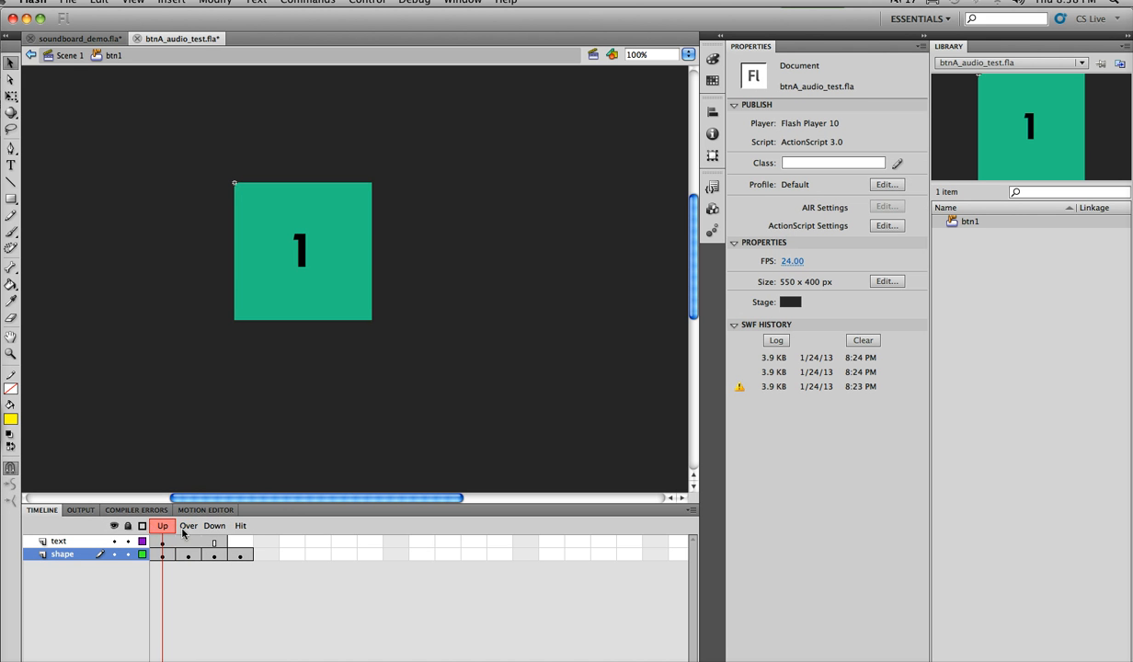
left_click(187, 528)
- Convert the square in the Down state to a Movie Clip symbol named "sound_mc"
left_click(210, 532)
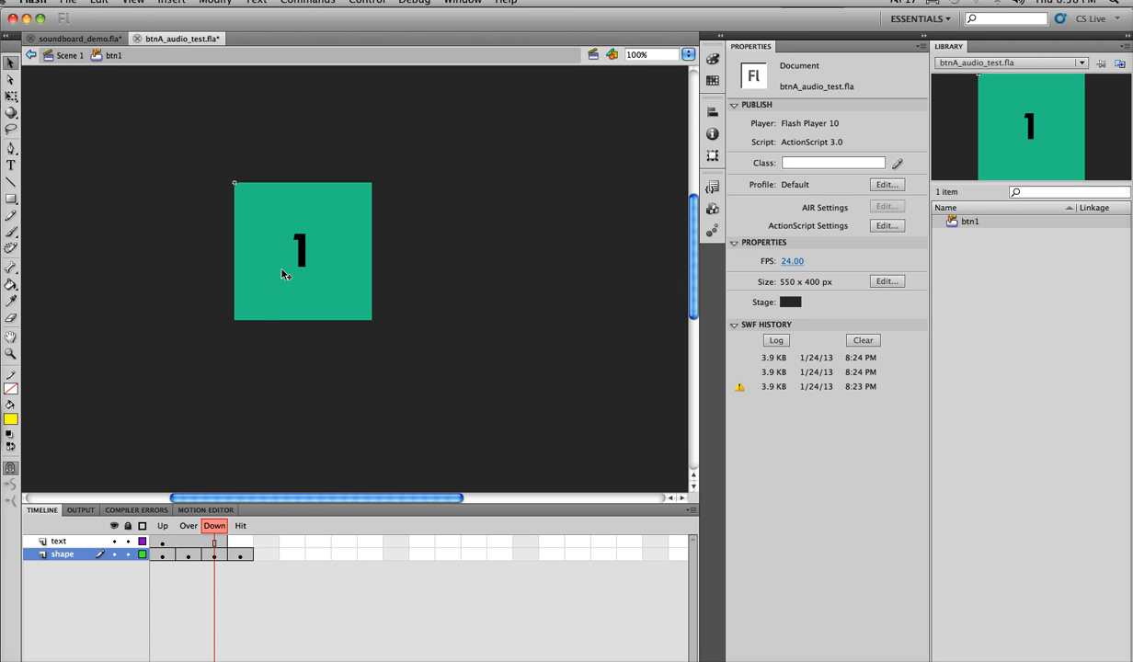
right_click(246, 316)
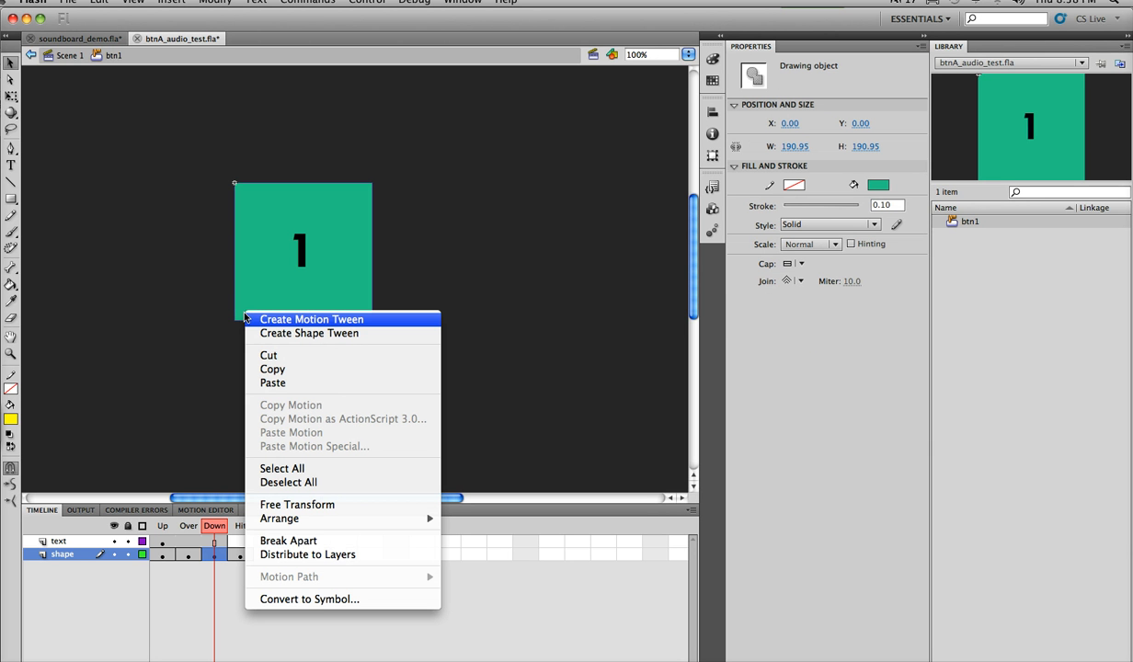
left_click(294, 599)
left_click_drag(481, 219, 505, 114)
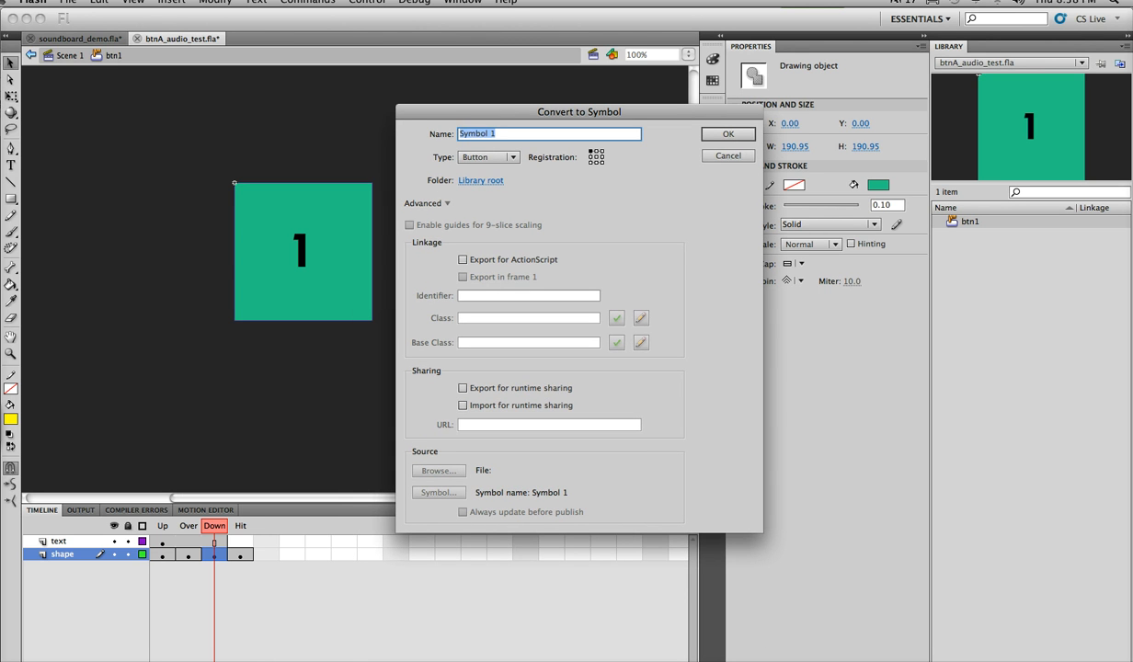
type("sound_mc")
left_click(487, 158)
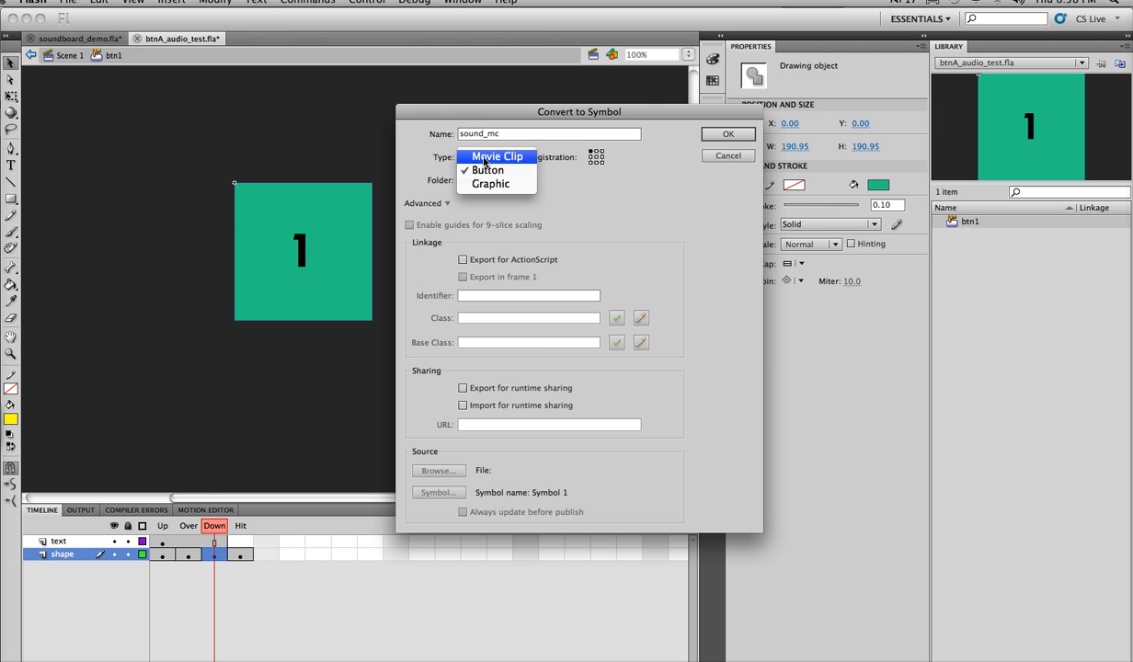
left_click(484, 149)
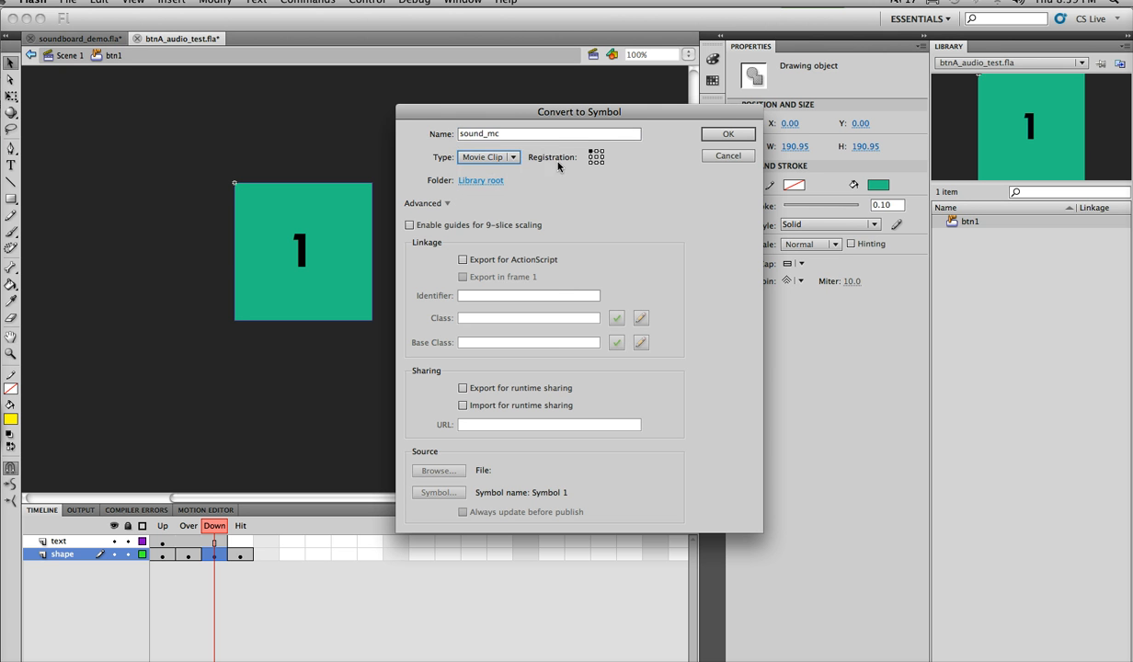
left_click(714, 135)
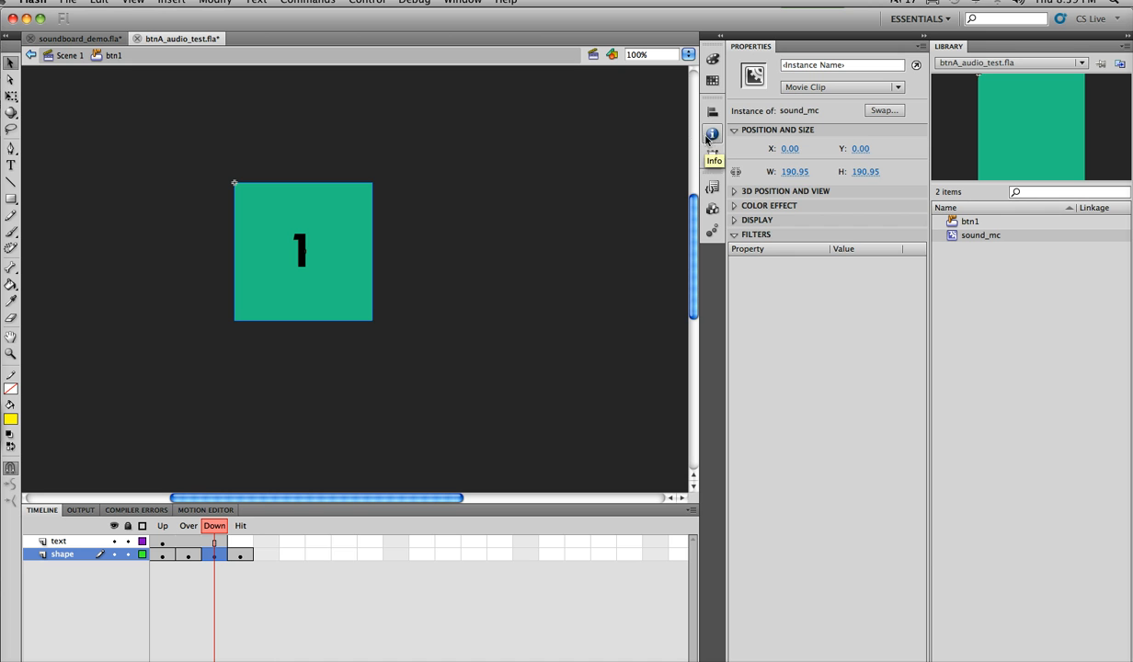
- Open the sound_mc movie clip for editing and rename its layer to "shape"
double_click(367, 193)
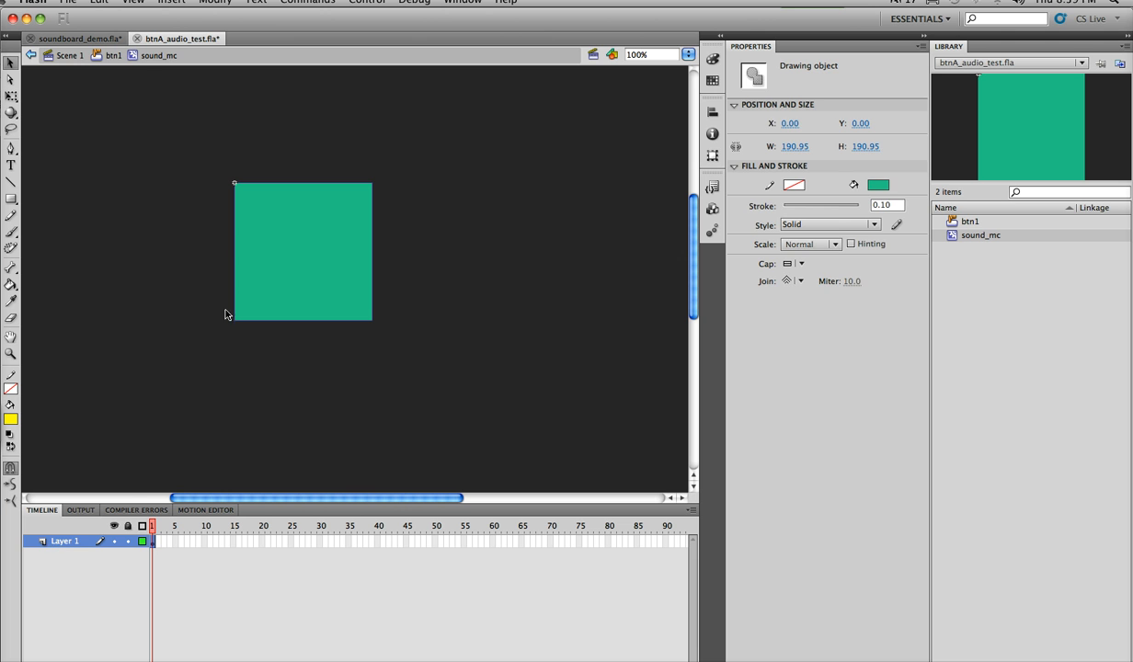
double_click(61, 541)
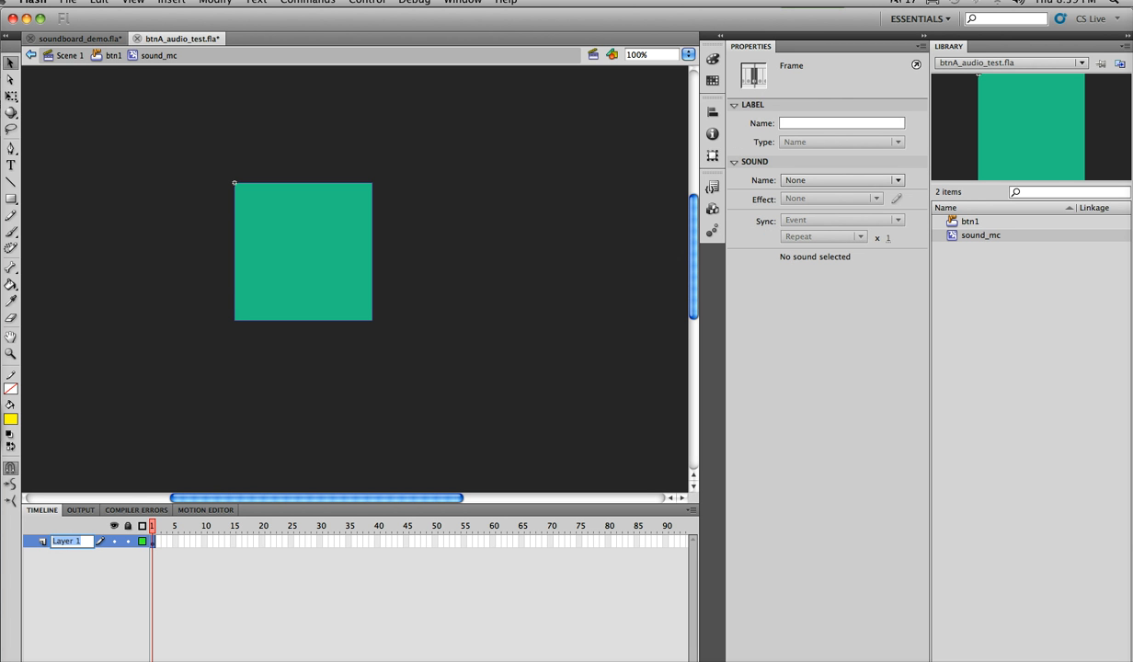
type("shape")
key("Return")
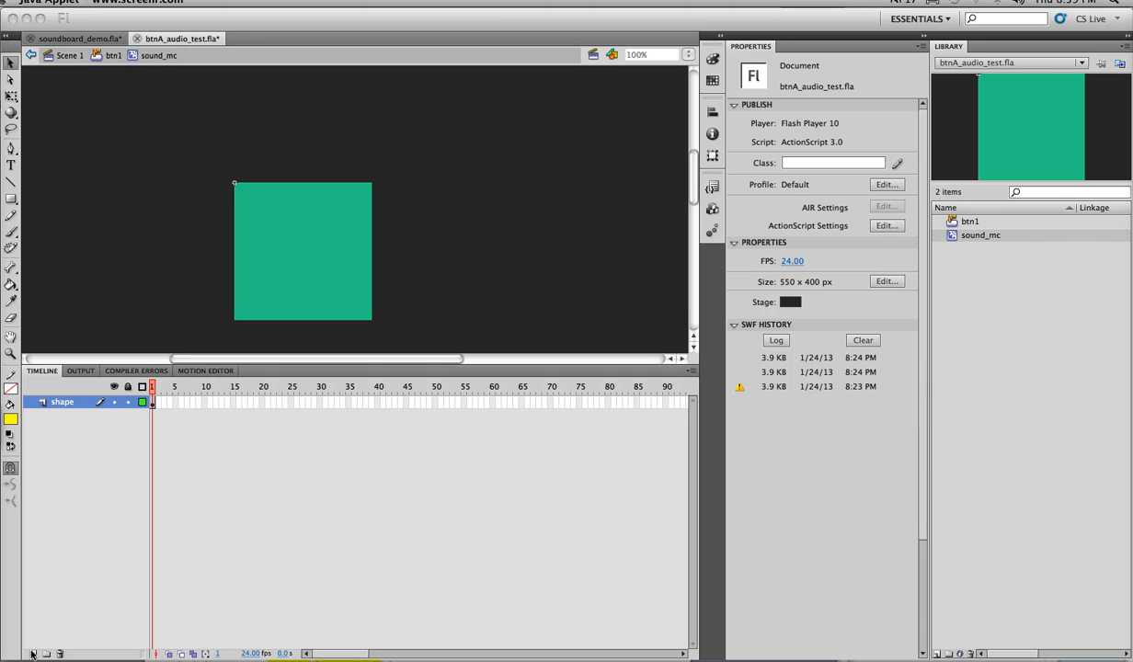
- Add two layers above the shape layer, naming the first "audio" and the topmost one "actions"
left_click(32, 655)
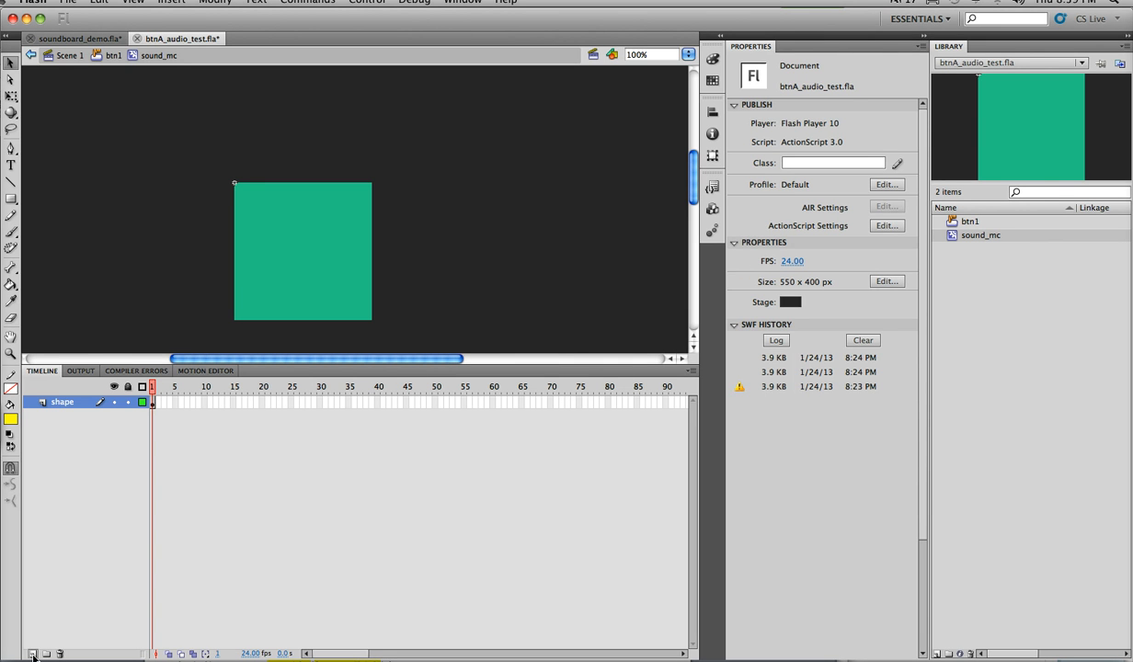
left_click(31, 655)
double_click(62, 402)
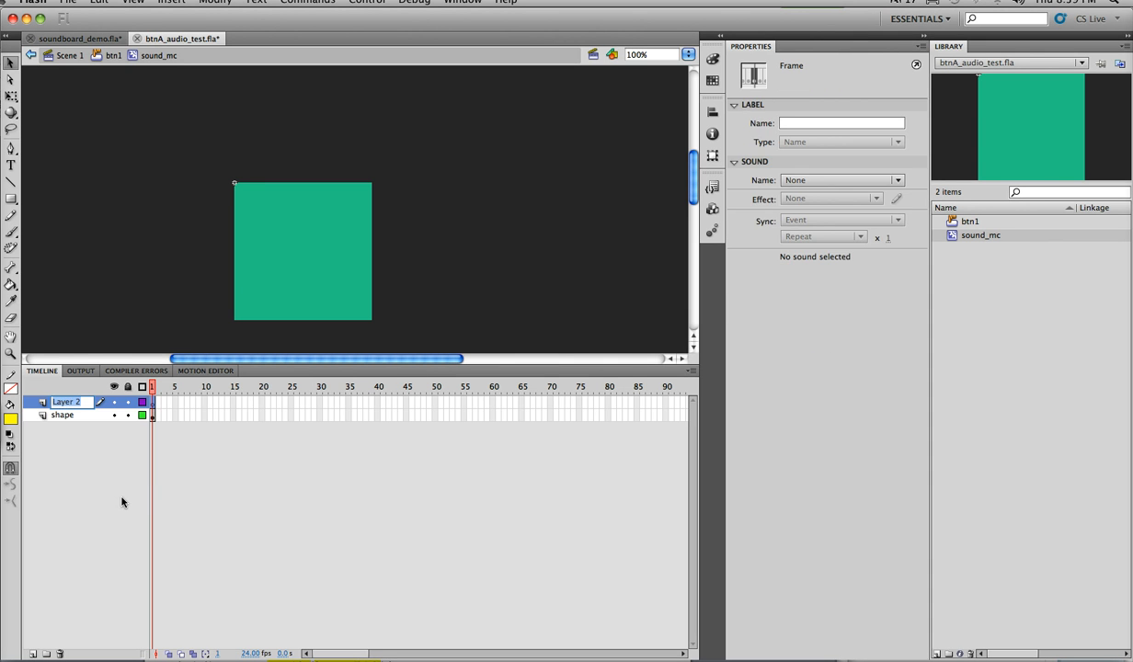
type("audio")
left_click(122, 502)
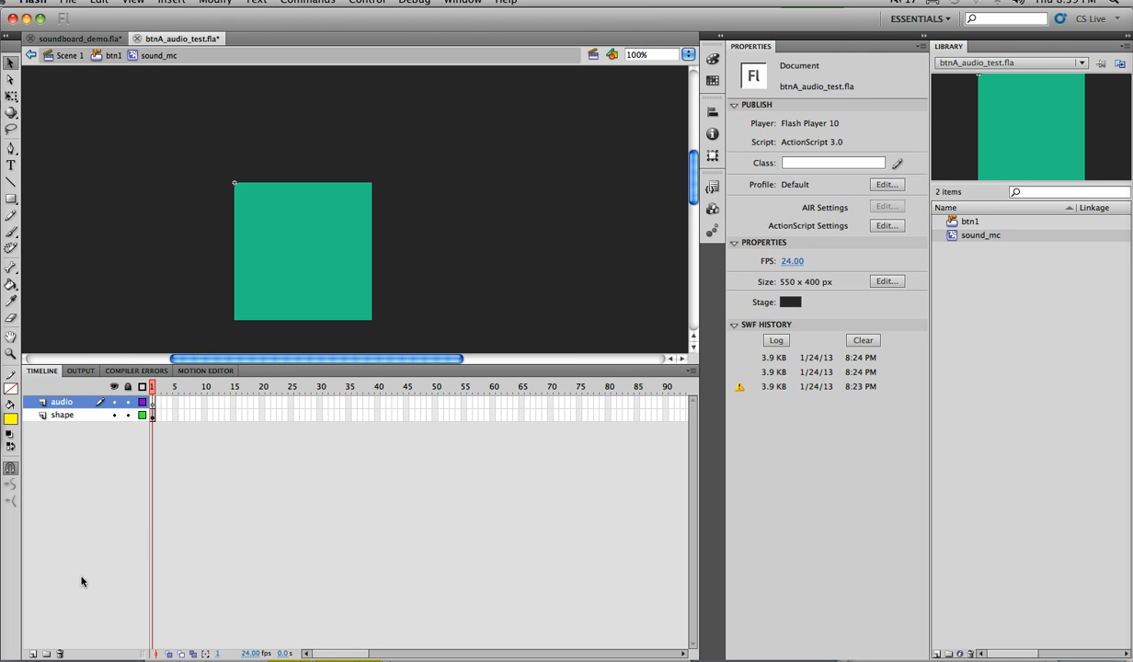
left_click(32, 654)
double_click(67, 403)
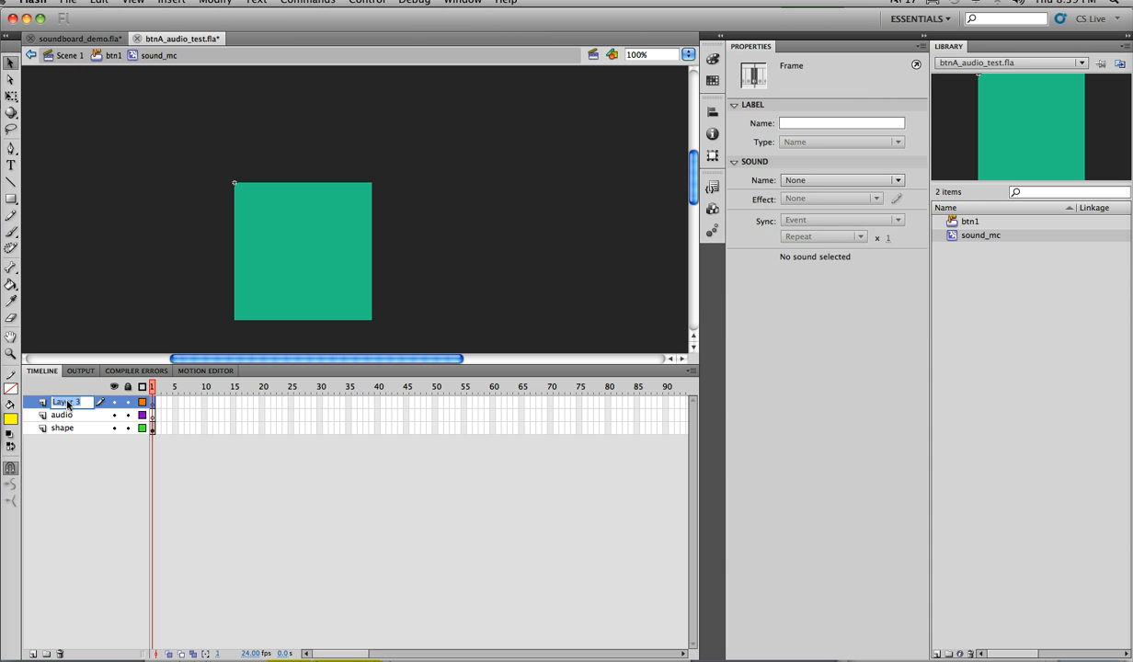
type("actions")
left_click(103, 505)
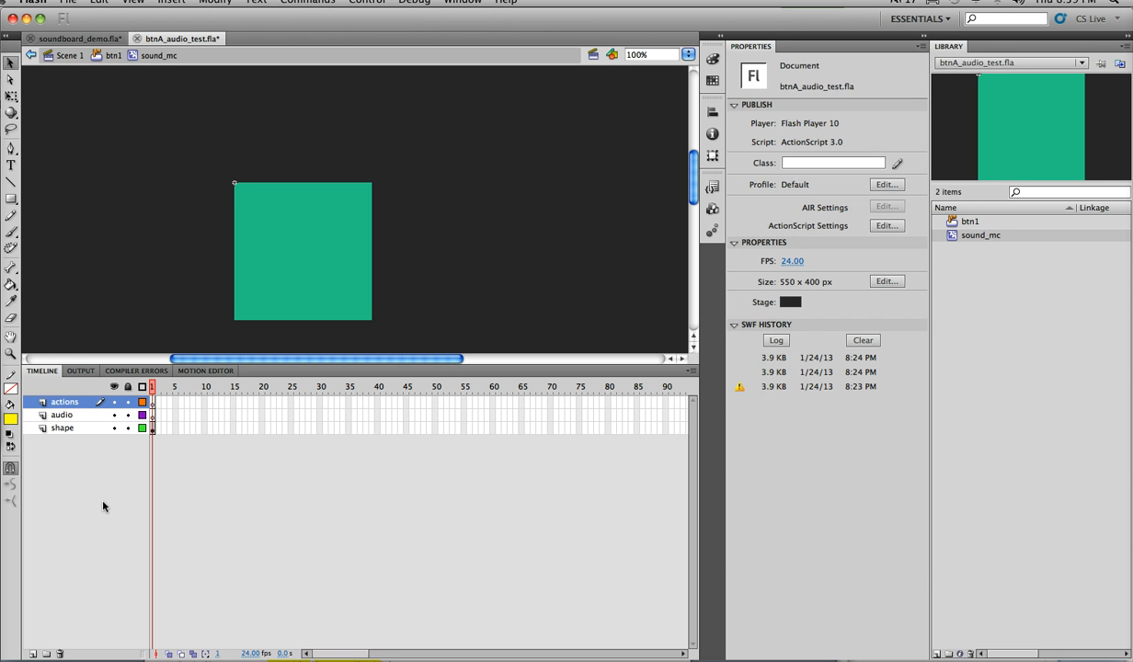
- Import the sound file sound_button_1.mp3 from the NM272 folder into the library
left_click(153, 415)
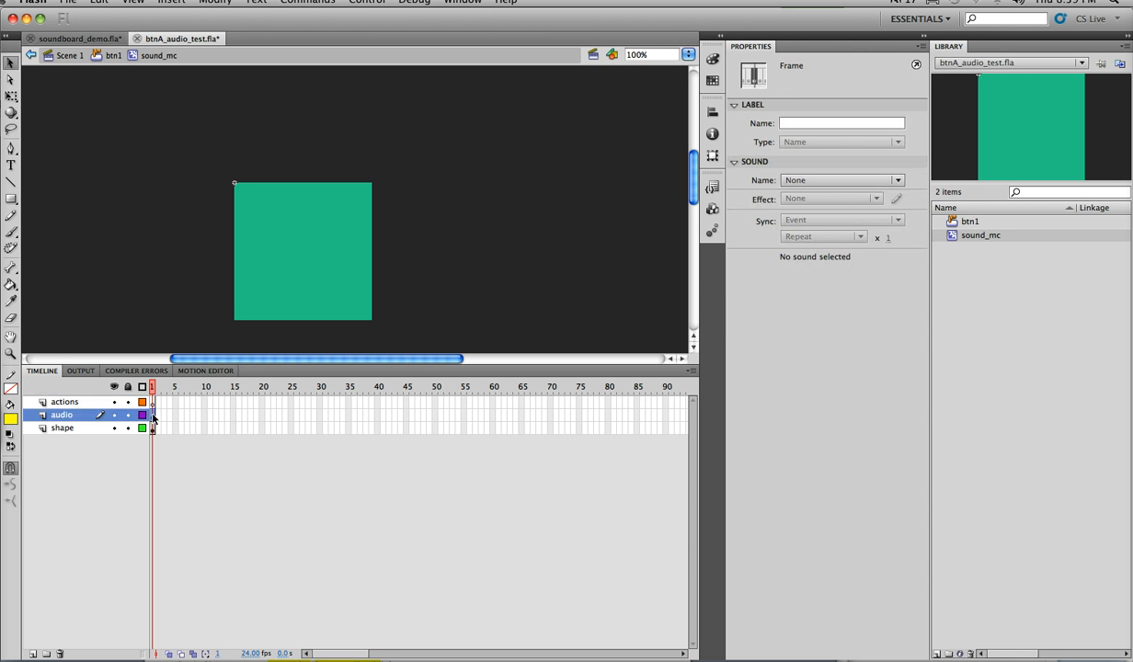
left_click(58, 3)
mouse_move(128, 198)
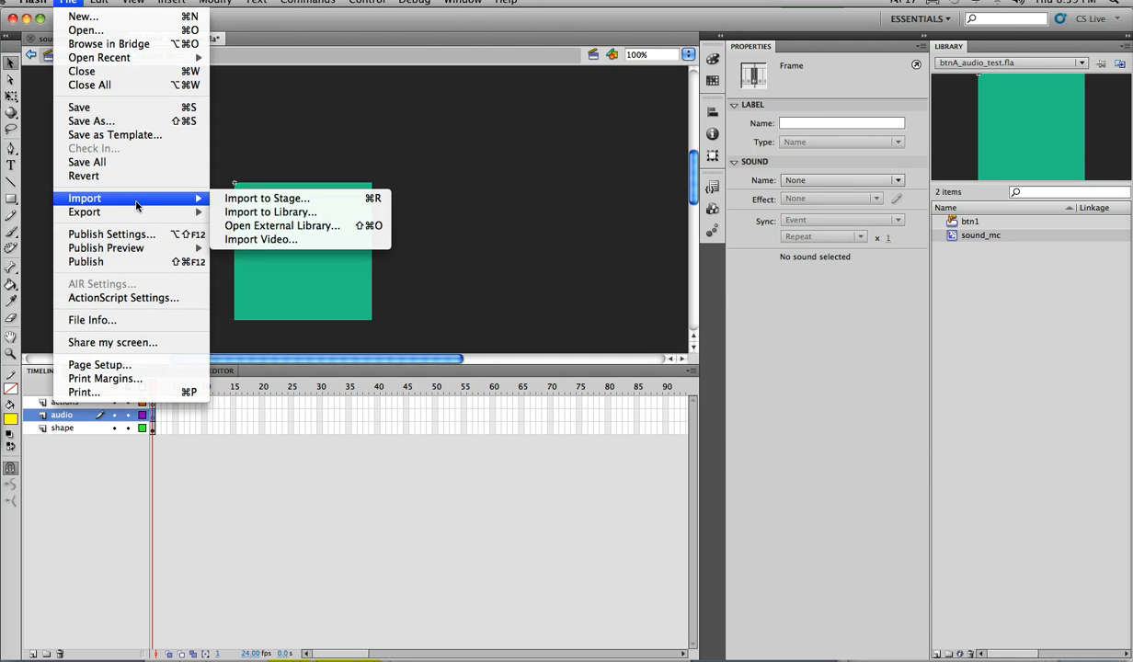
left_click(271, 212)
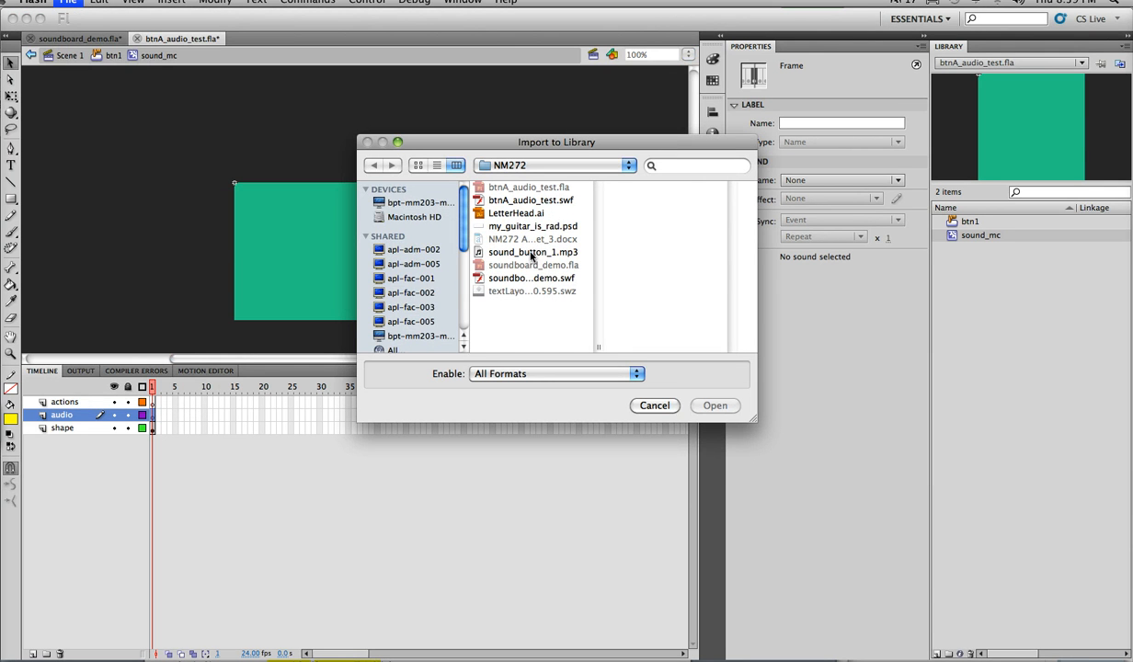
left_click(518, 253)
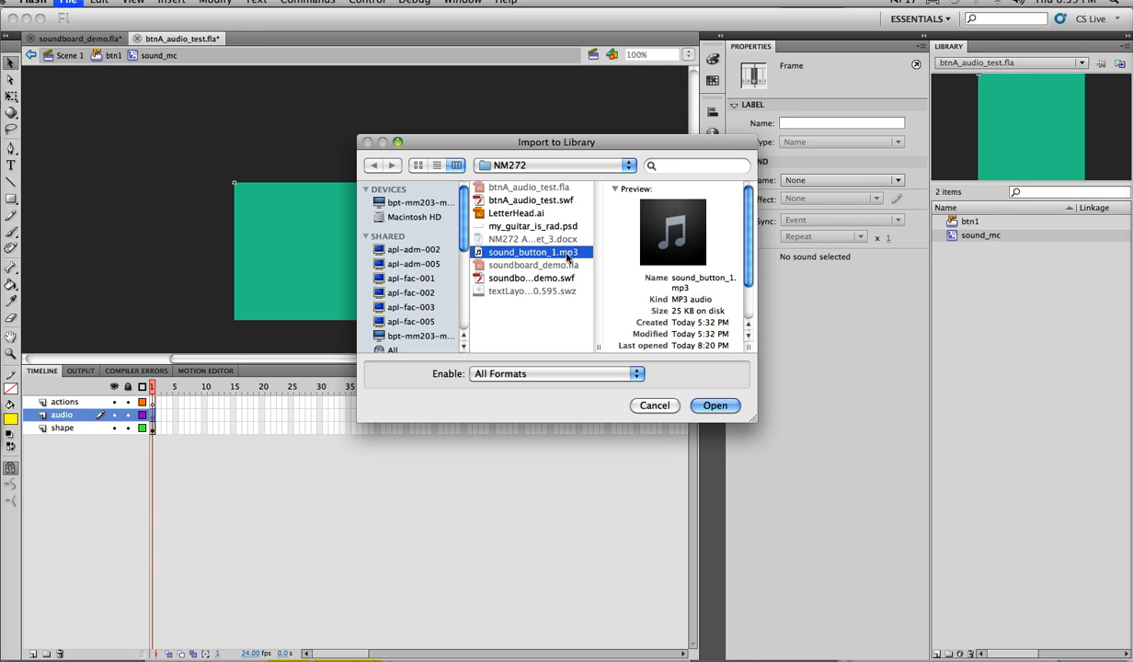
left_click(708, 405)
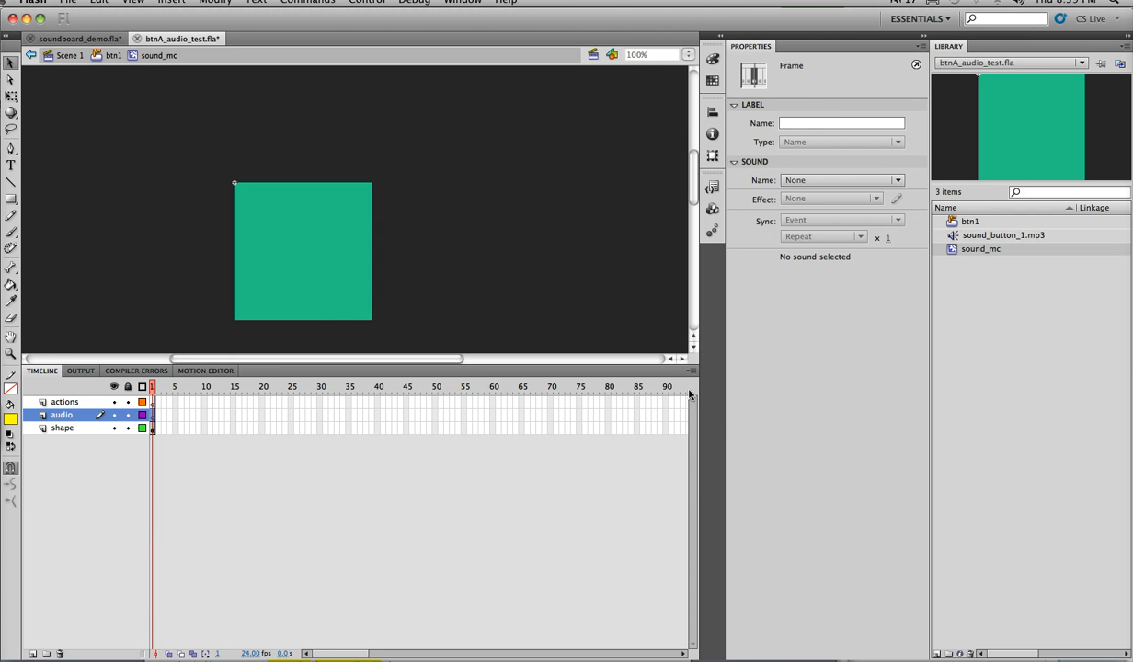
- Place the sound_button_1.mp3 sound on the audio layer and extend that layer to frame 40
left_click(1000, 237)
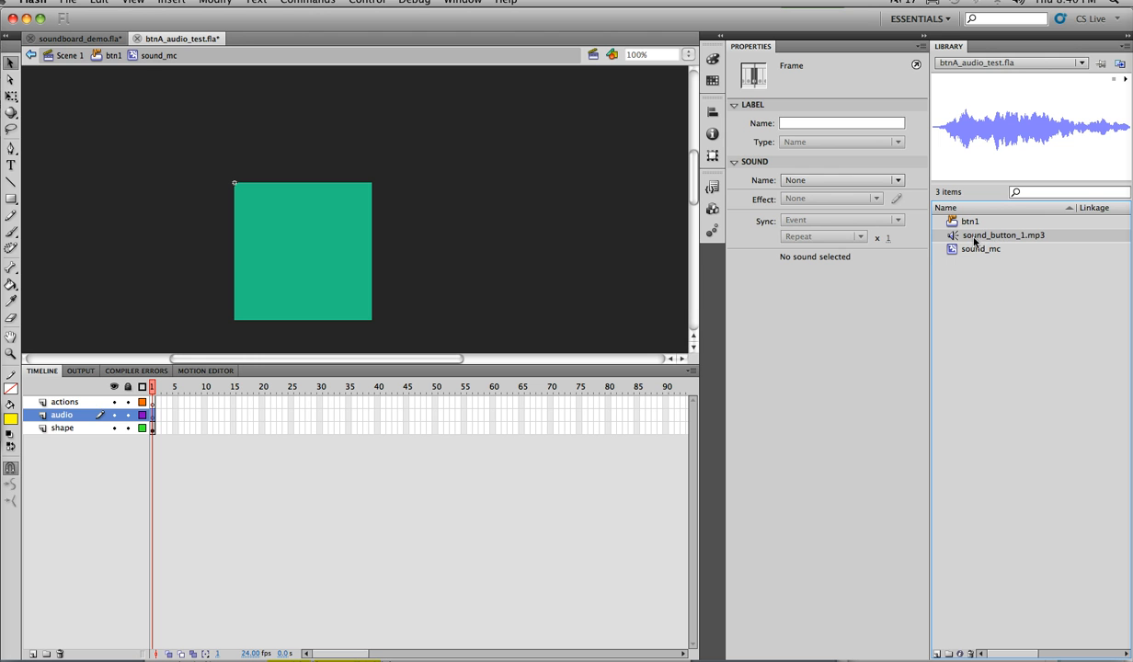
left_click_drag(976, 241, 153, 419)
right_click(376, 416)
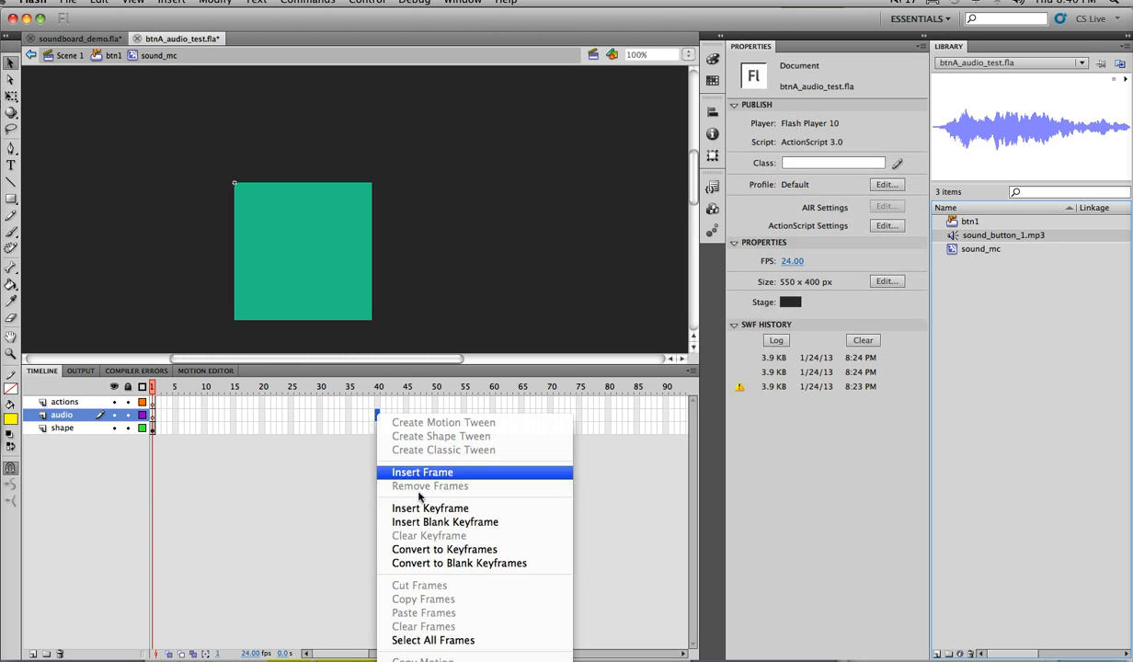
left_click(411, 473)
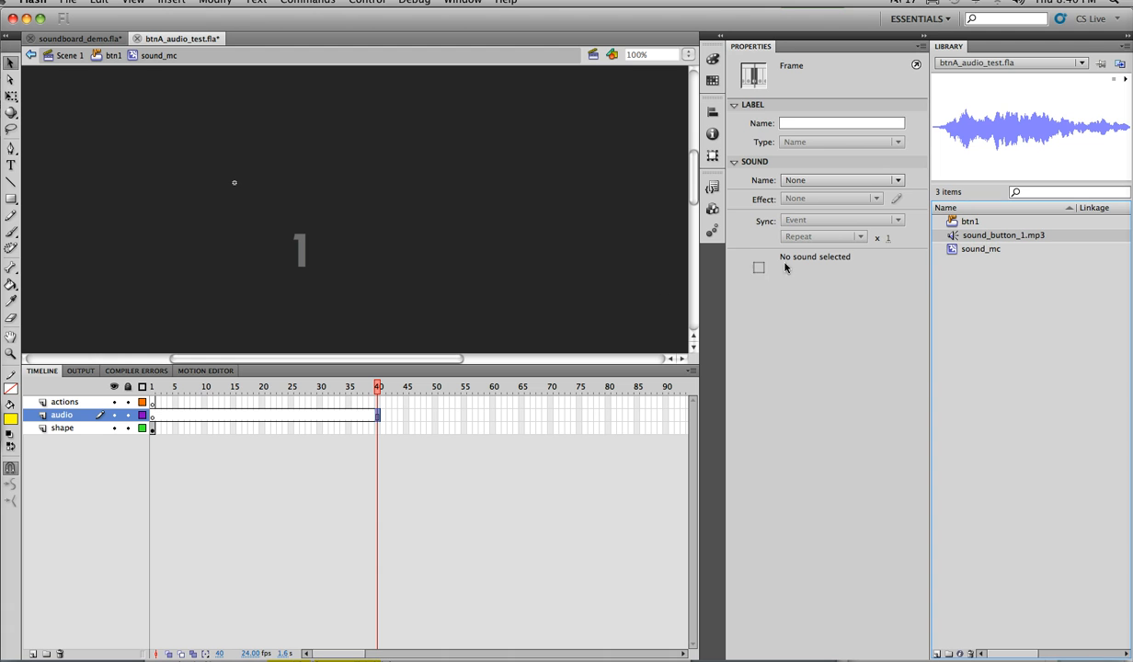
left_click(291, 233)
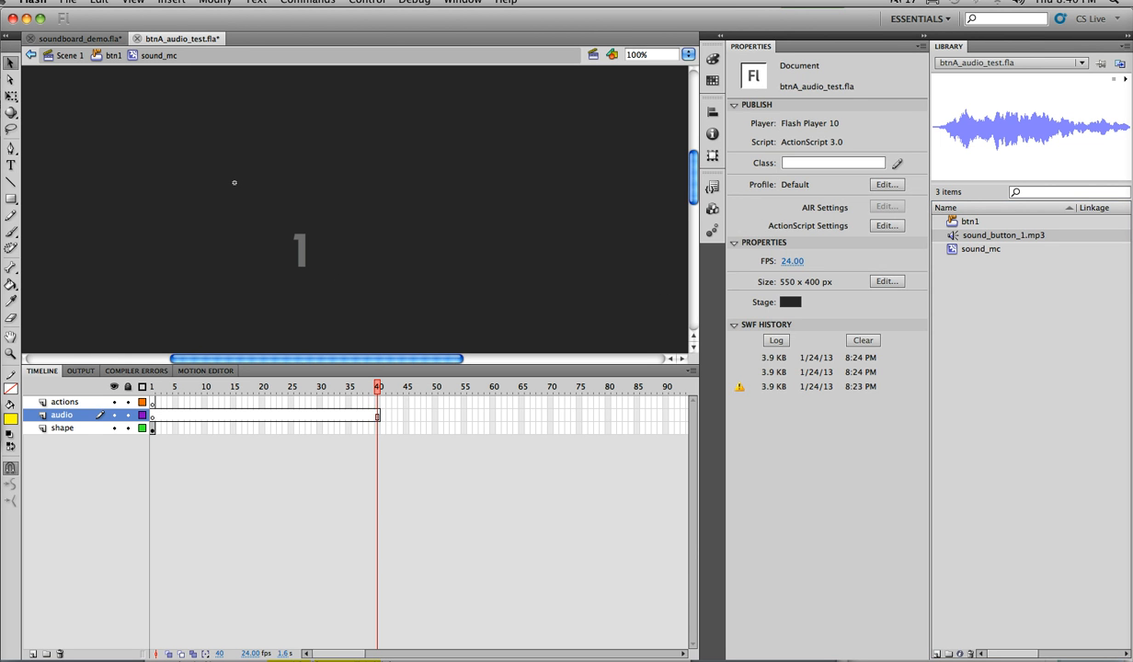
left_click(153, 416)
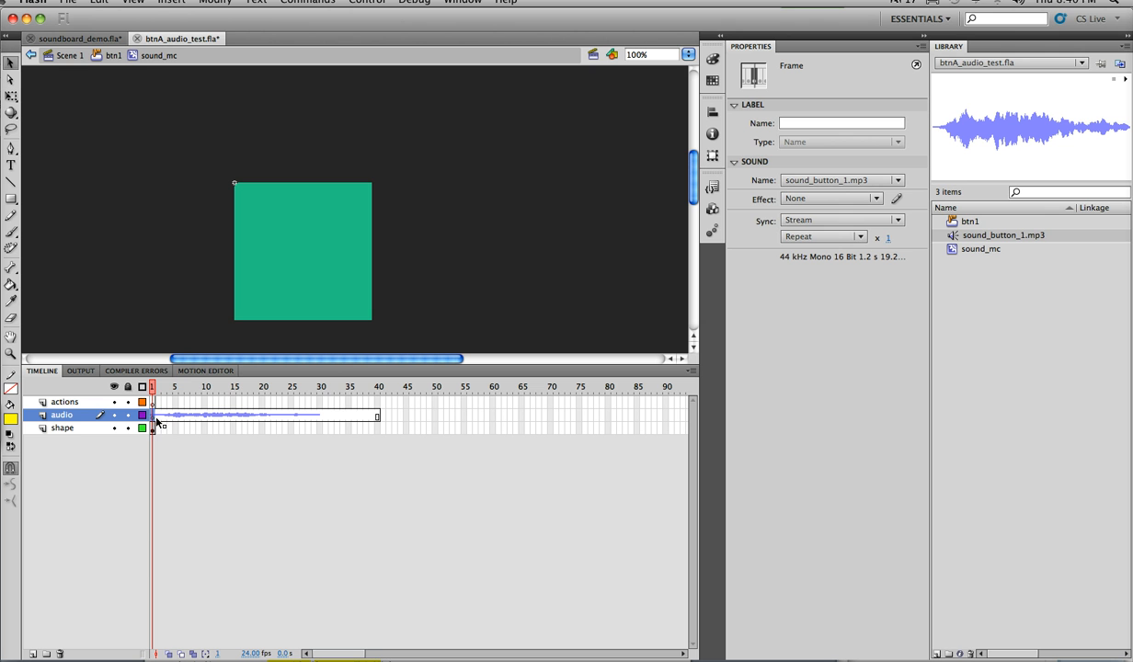
- Remove the audio layer's surplus frames after frame 30 and extend the shape layer to frame 30
left_click_drag(430, 416, 324, 417)
right_click(335, 416)
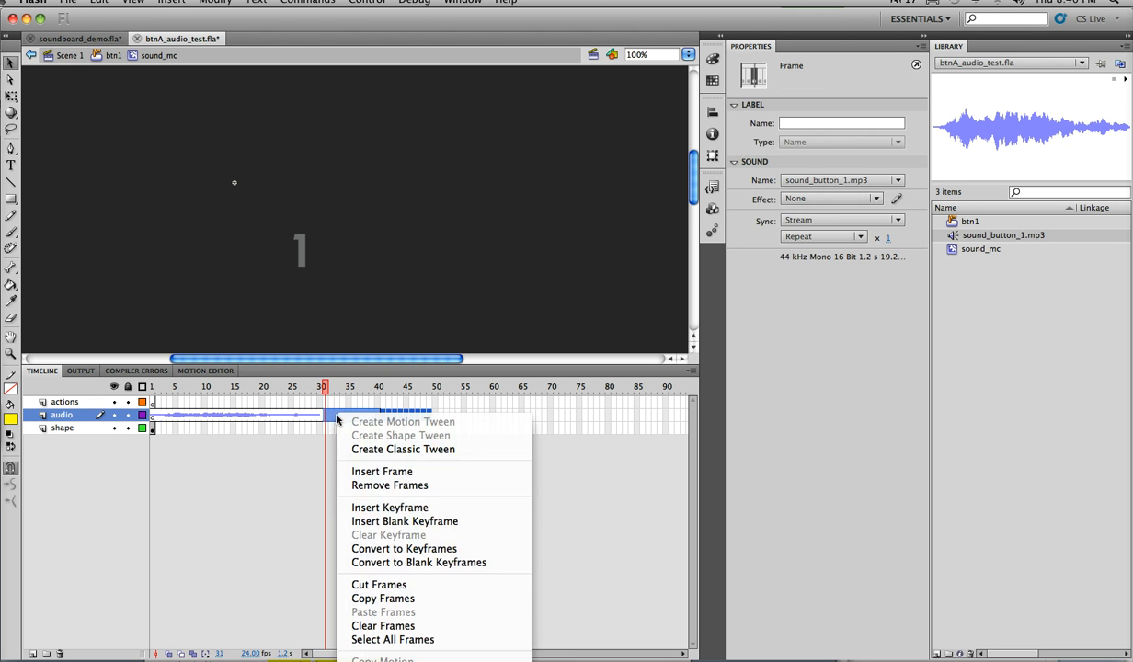
left_click(382, 486)
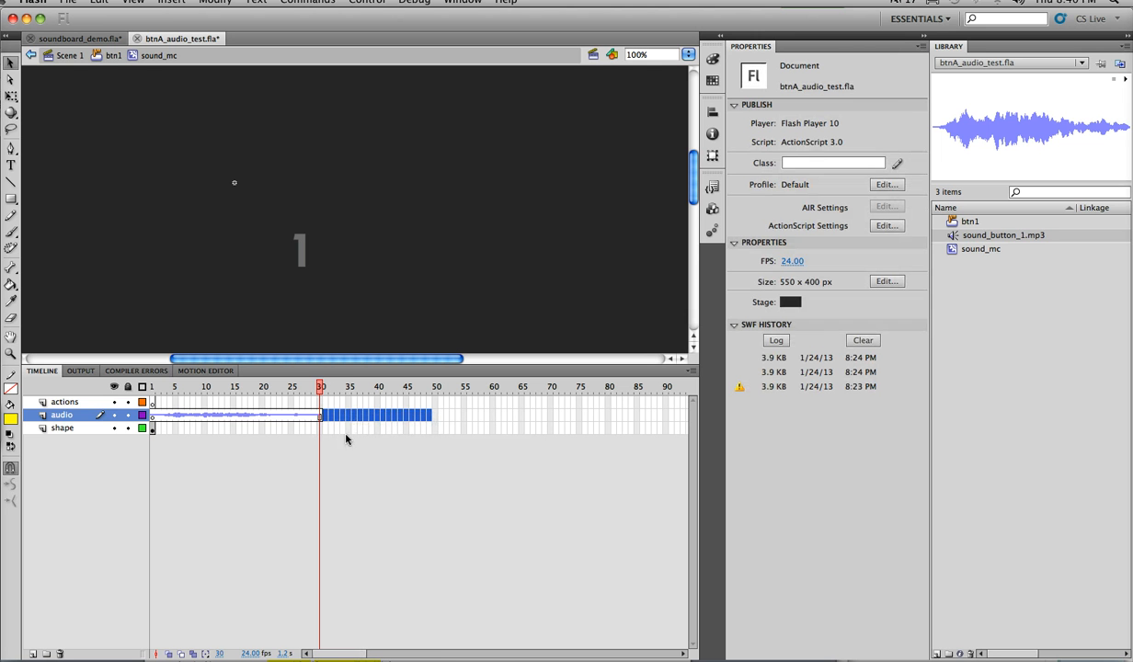
left_click(355, 428)
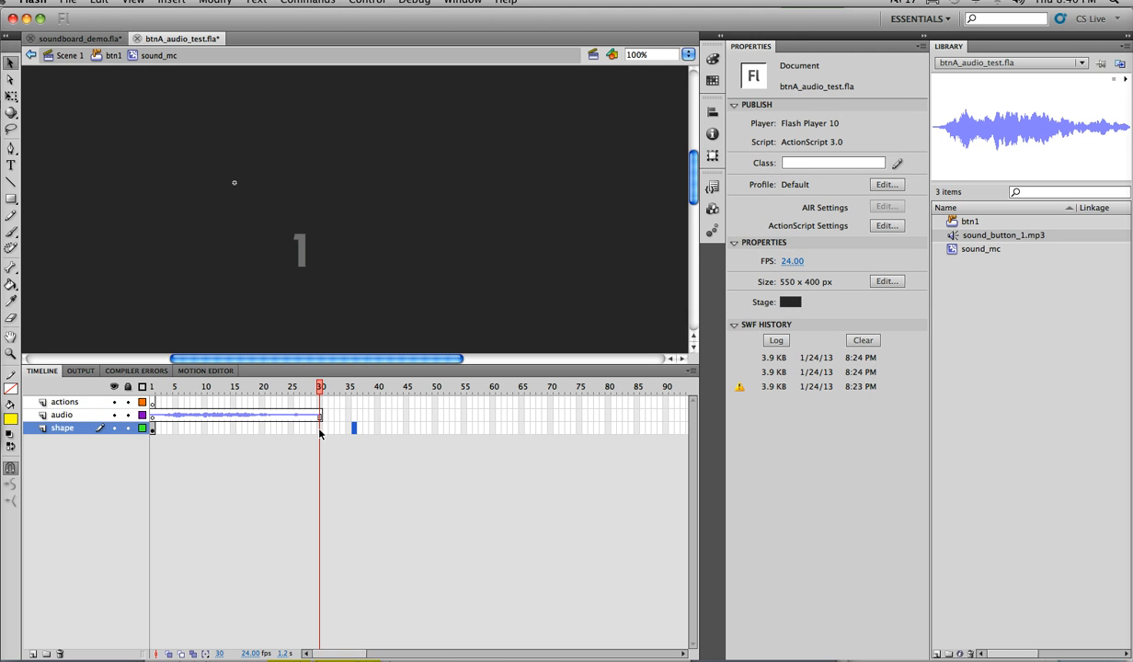
right_click(320, 430)
left_click(373, 487)
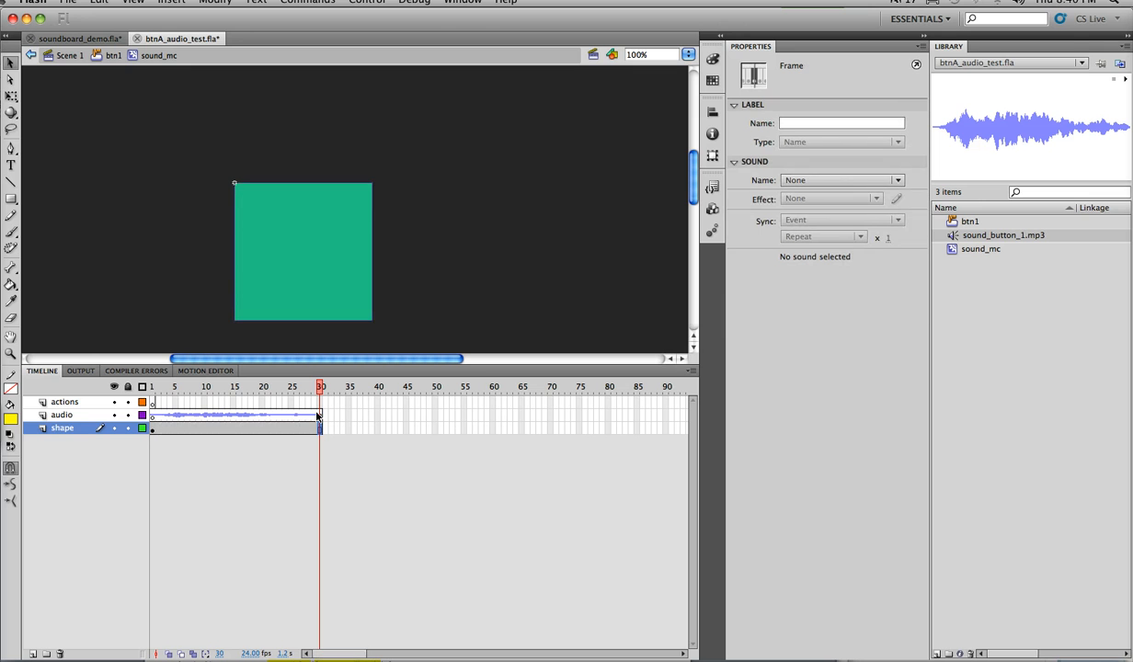
- Add the script stop(); to frame 1 of the actions layer in sound_mc and close the script editor
left_click(153, 404)
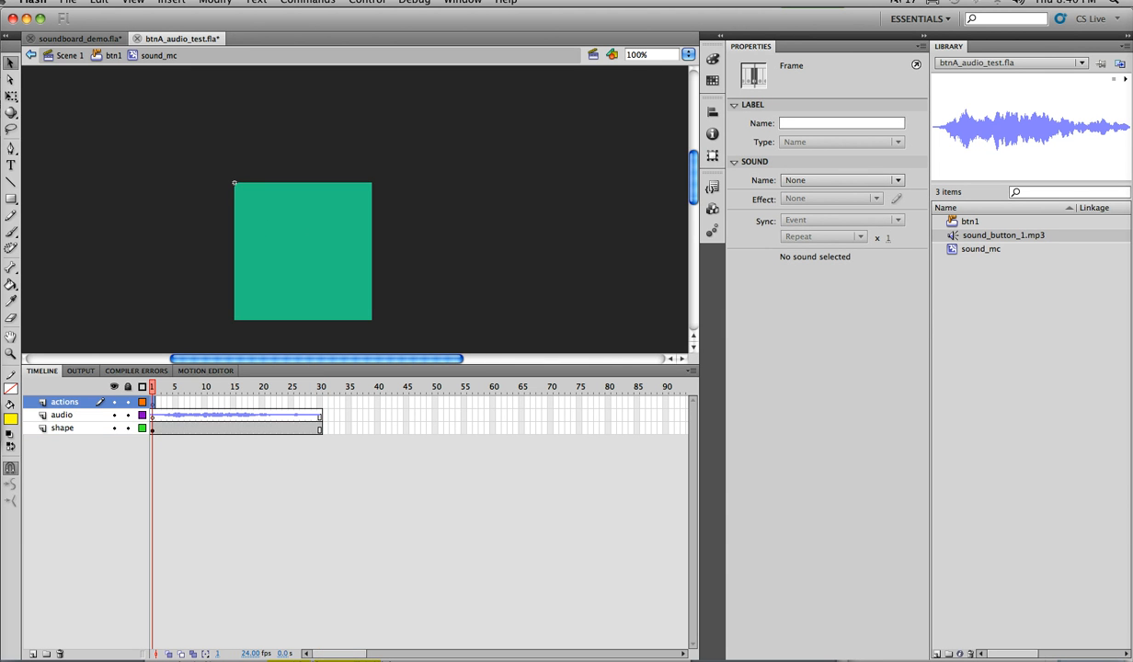
left_click(463, 2)
left_click(506, 230)
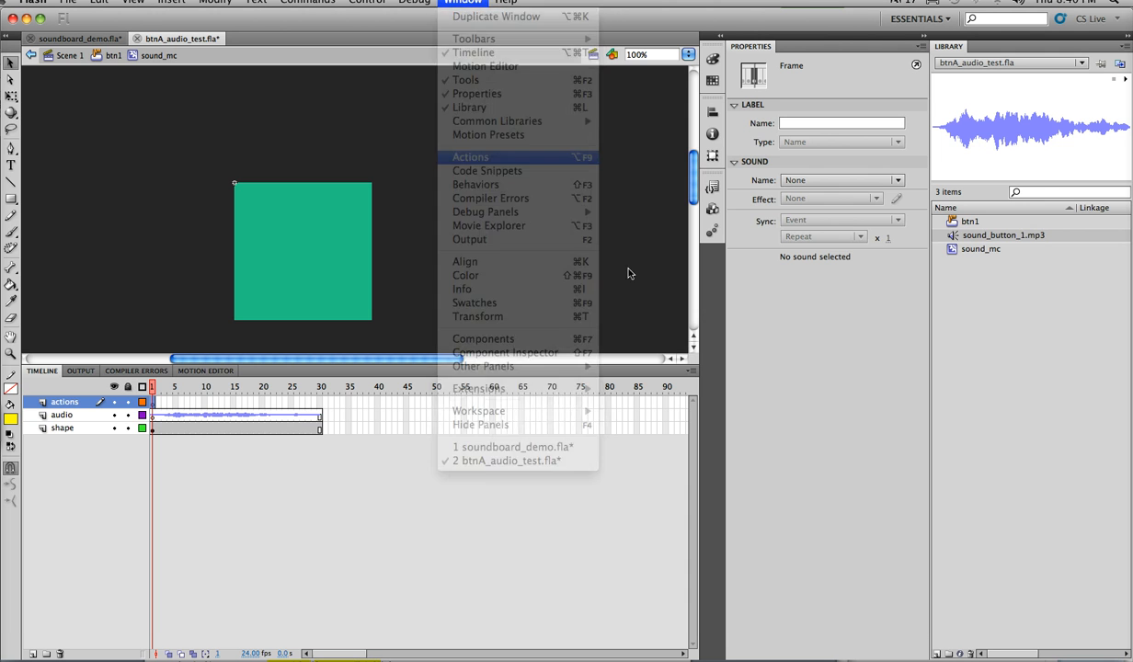
type("stop()")
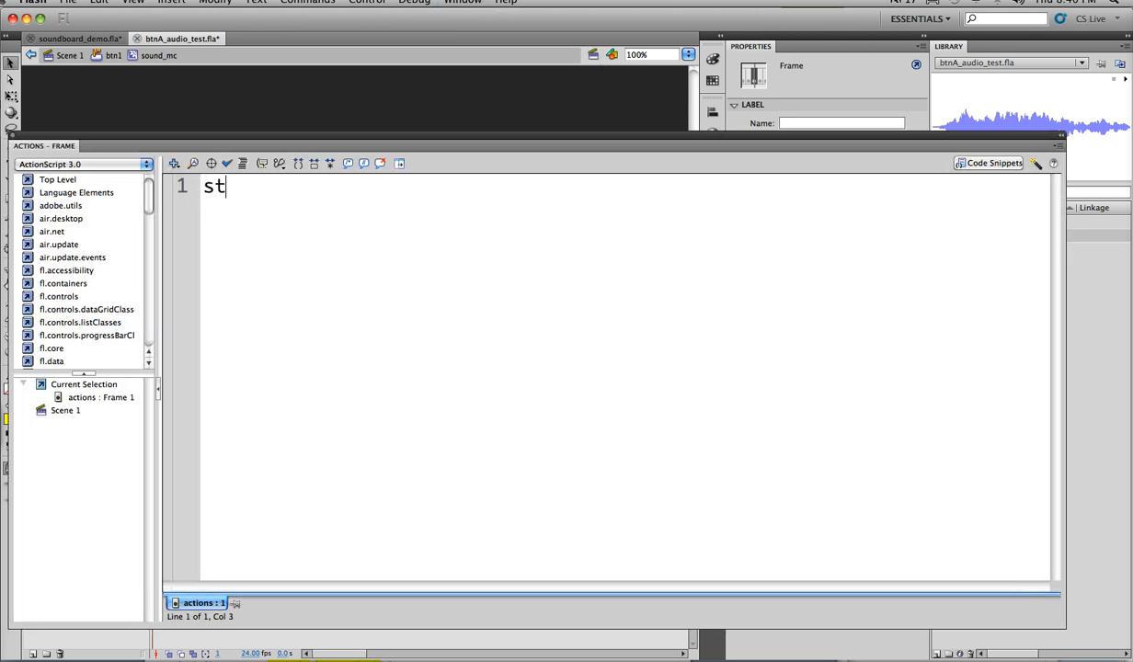
type(";")
double_click(41, 144)
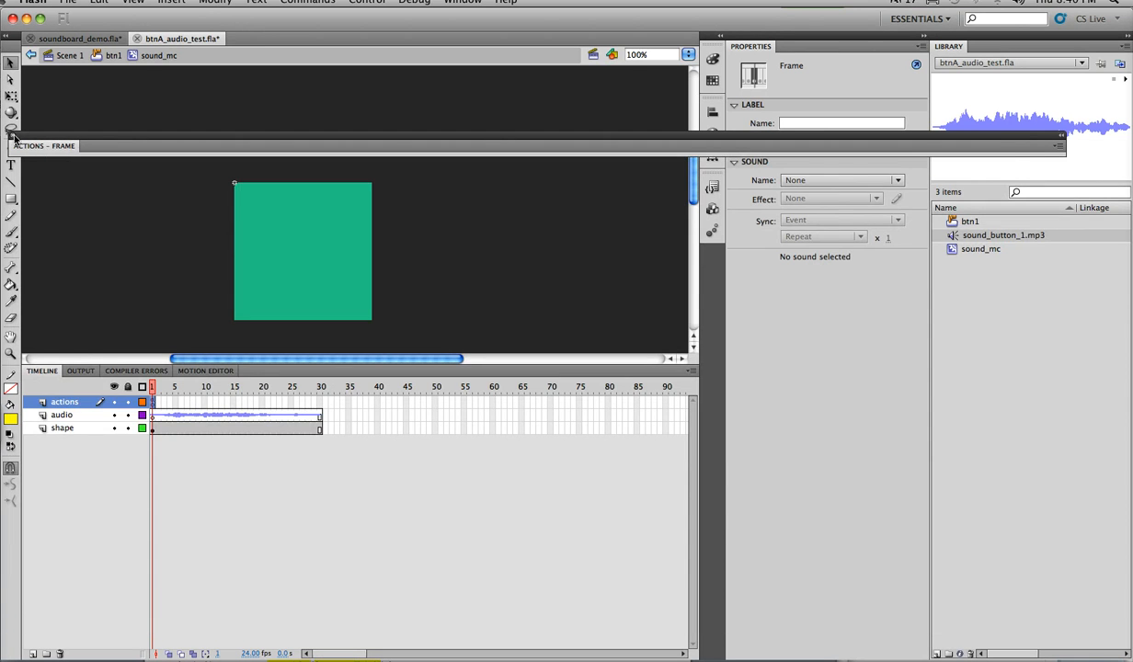
left_click(13, 135)
left_click(218, 239)
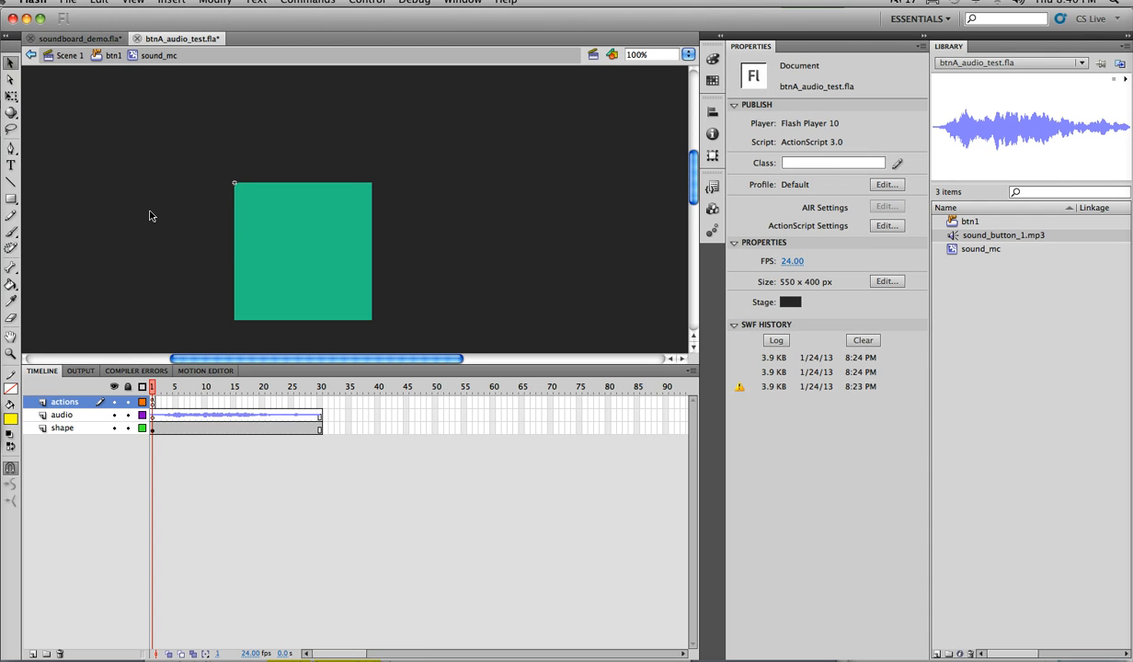
- Go back to the btn1 symbol and review its Up, Over and Down states
left_click(113, 56)
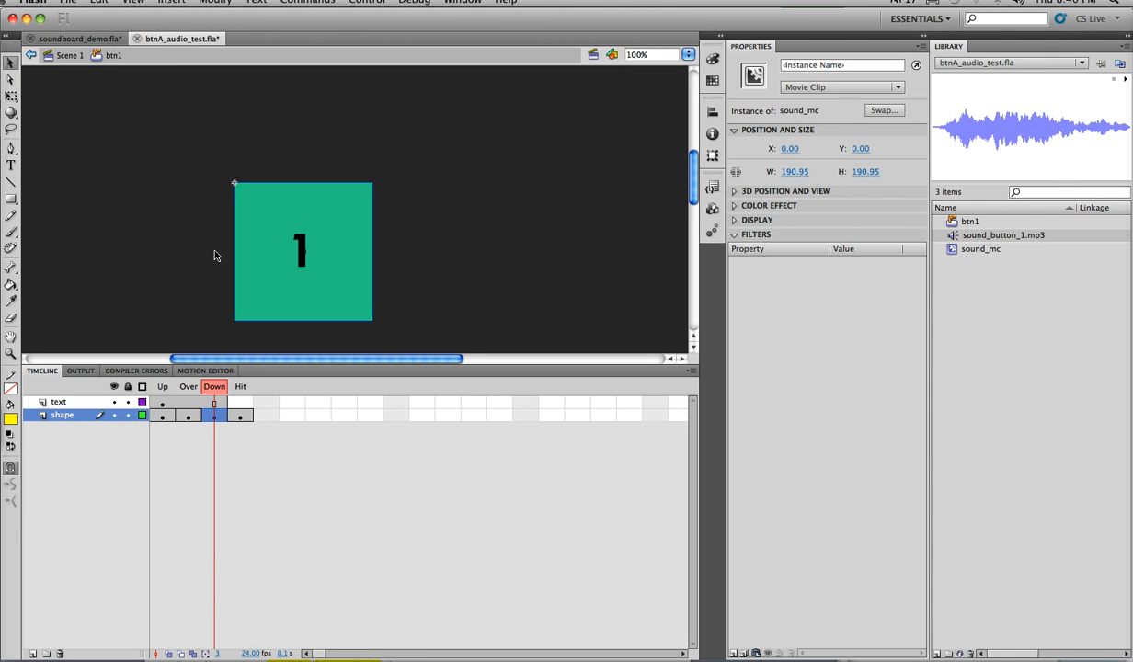
left_click(151, 389)
left_click(185, 390)
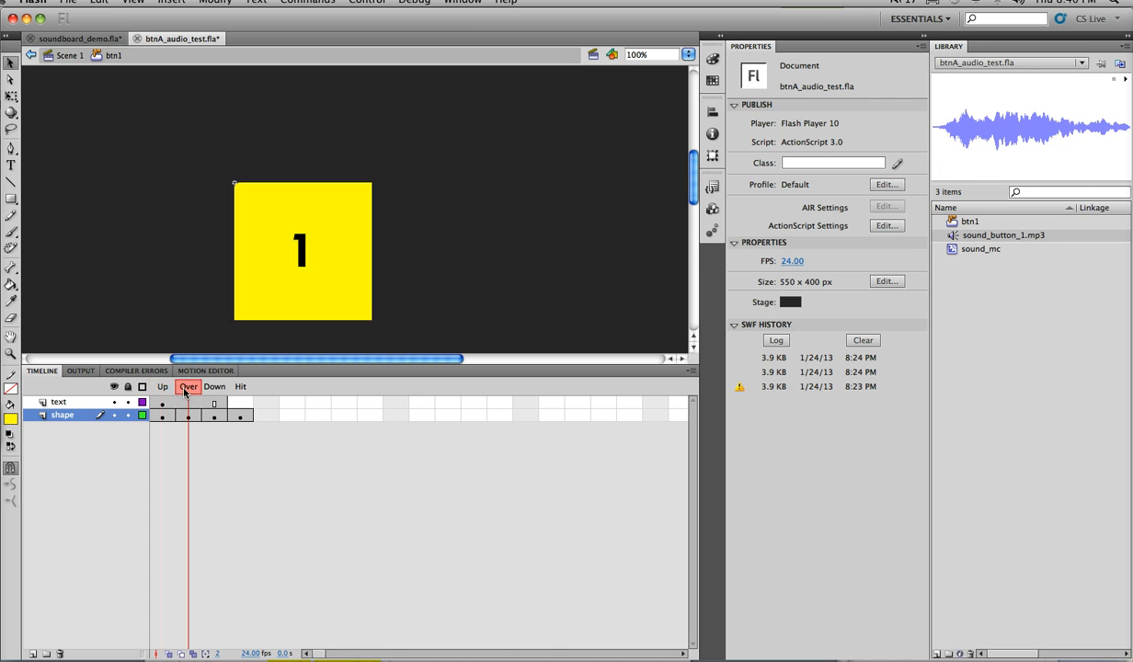
left_click(215, 390)
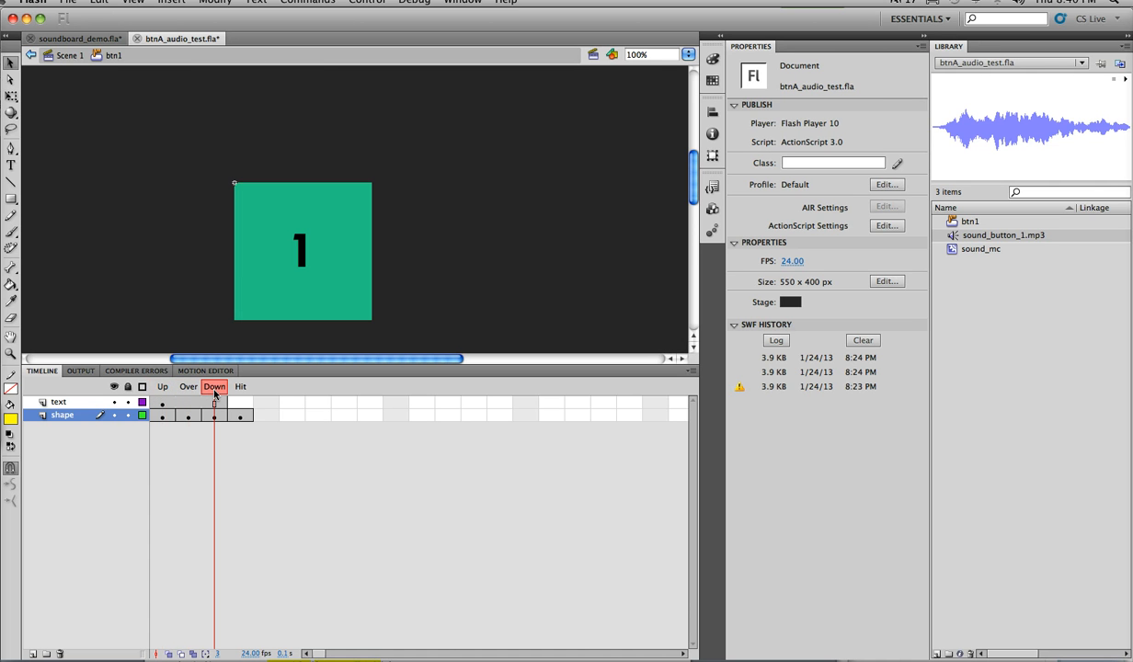
left_click_drag(214, 393, 173, 396)
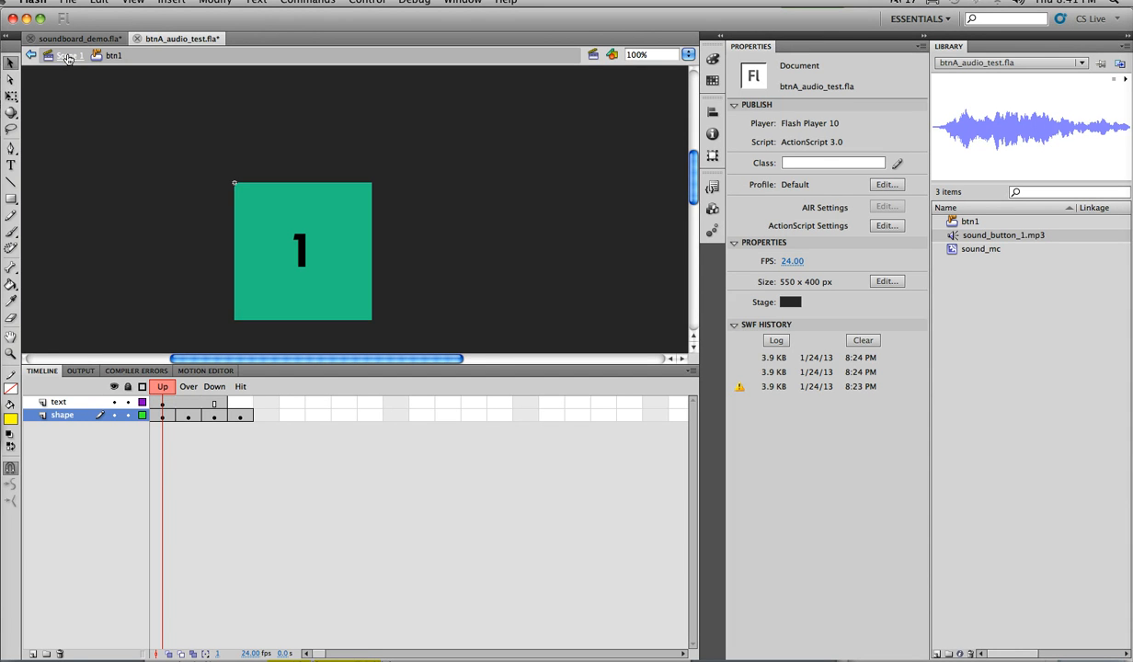
- Return to Scene 1, rename its layer "button" and add a layer named "actions" above it
left_click(67, 57)
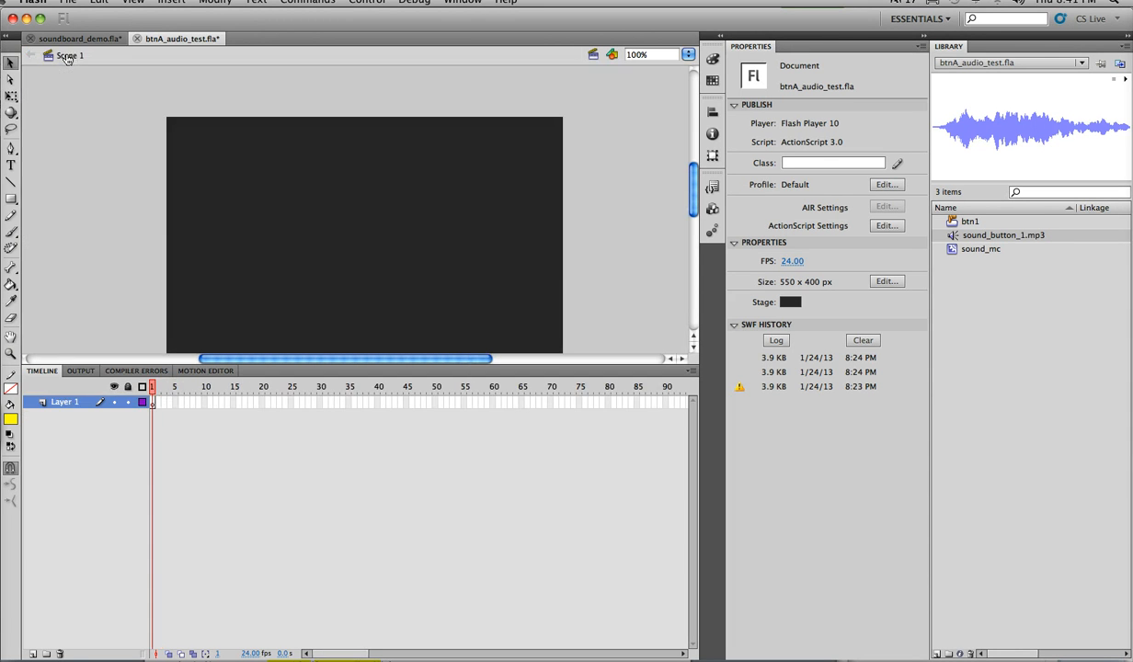
double_click(65, 402)
type("button")
key("Return")
left_click(34, 655)
double_click(65, 402)
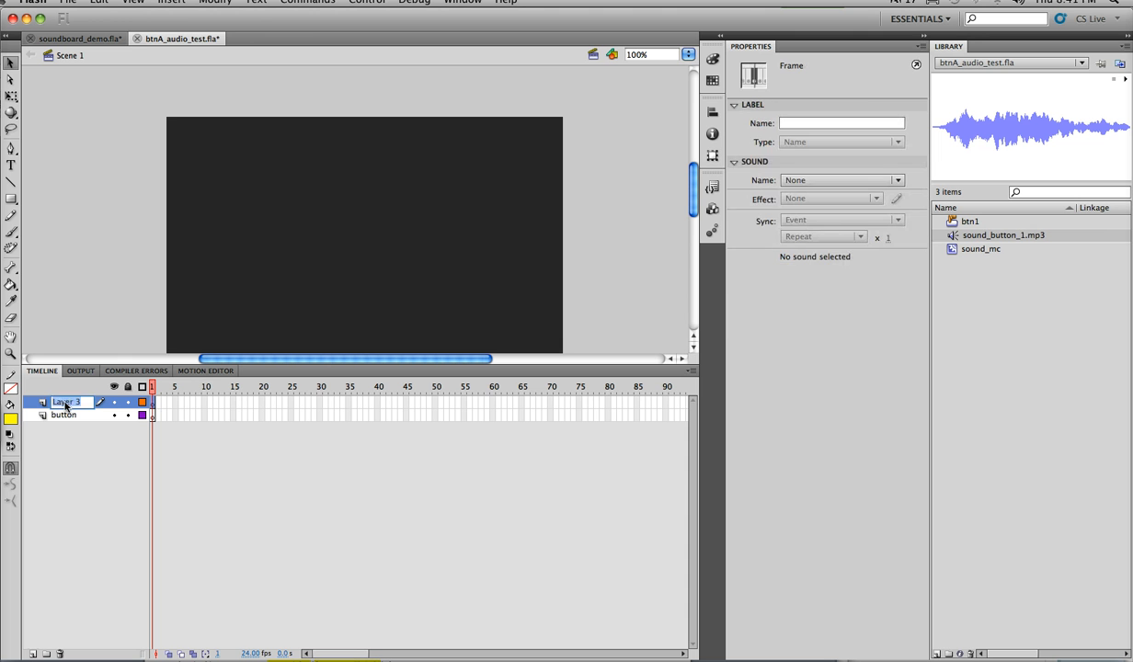
type("actions")
key("Return")
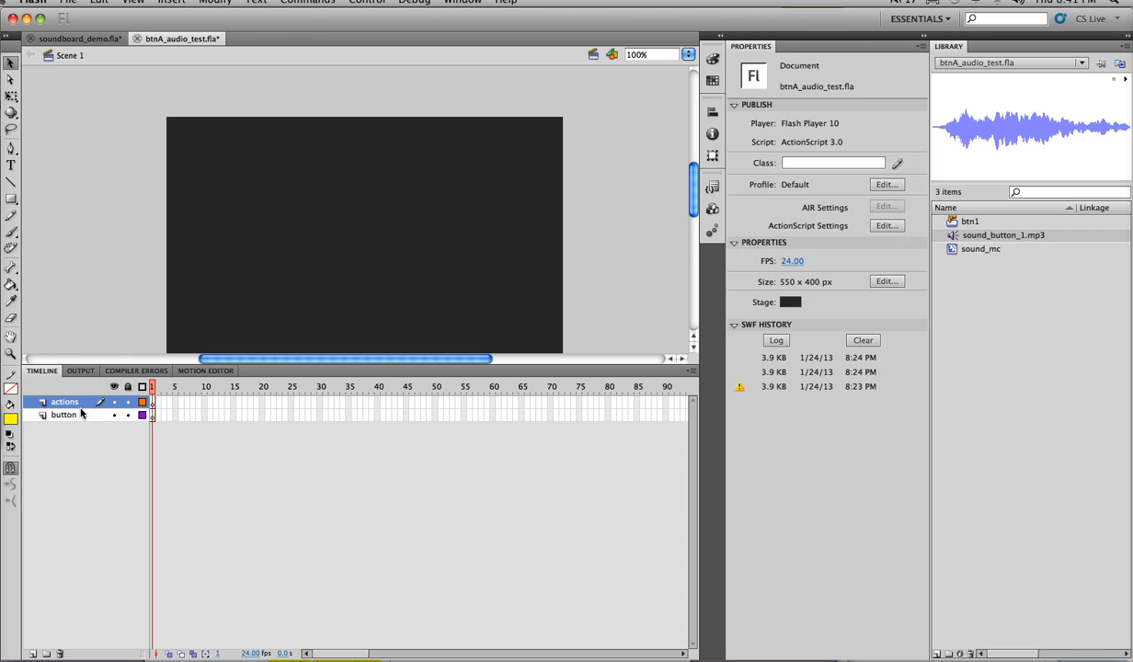
- Place an instance of btn1 from the library on the stage in frame 1 of the button layer
left_click(152, 416)
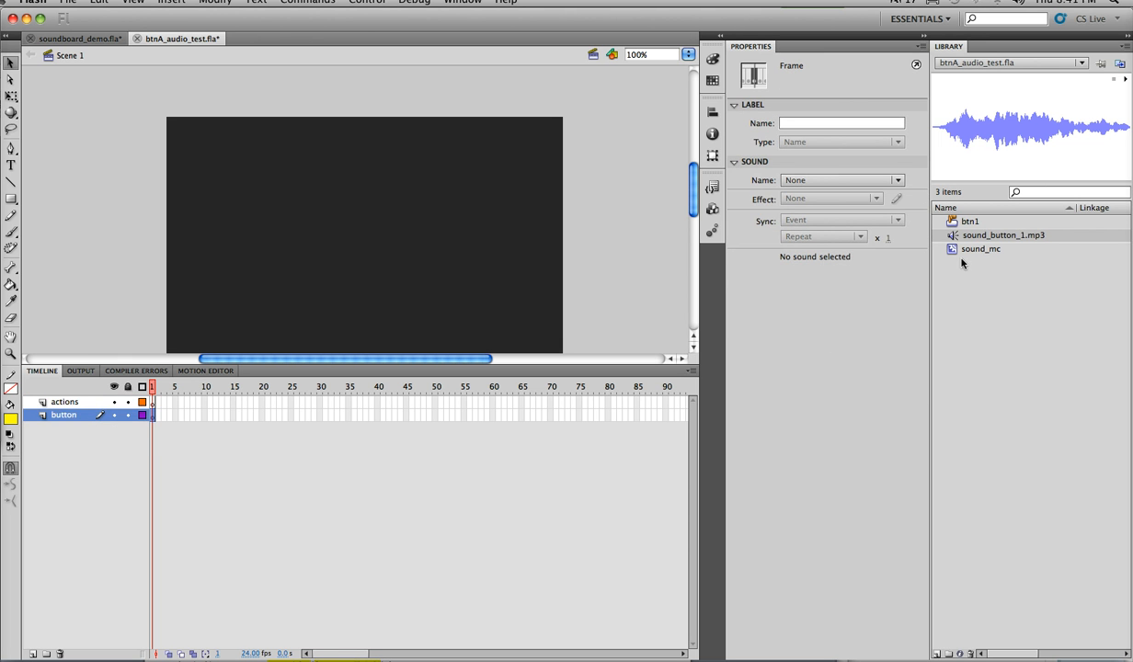
left_click_drag(937, 220, 435, 187)
- Add the script stop(); to frame 1 of the actions layer in Scene 1 and close the script editor
left_click(152, 402)
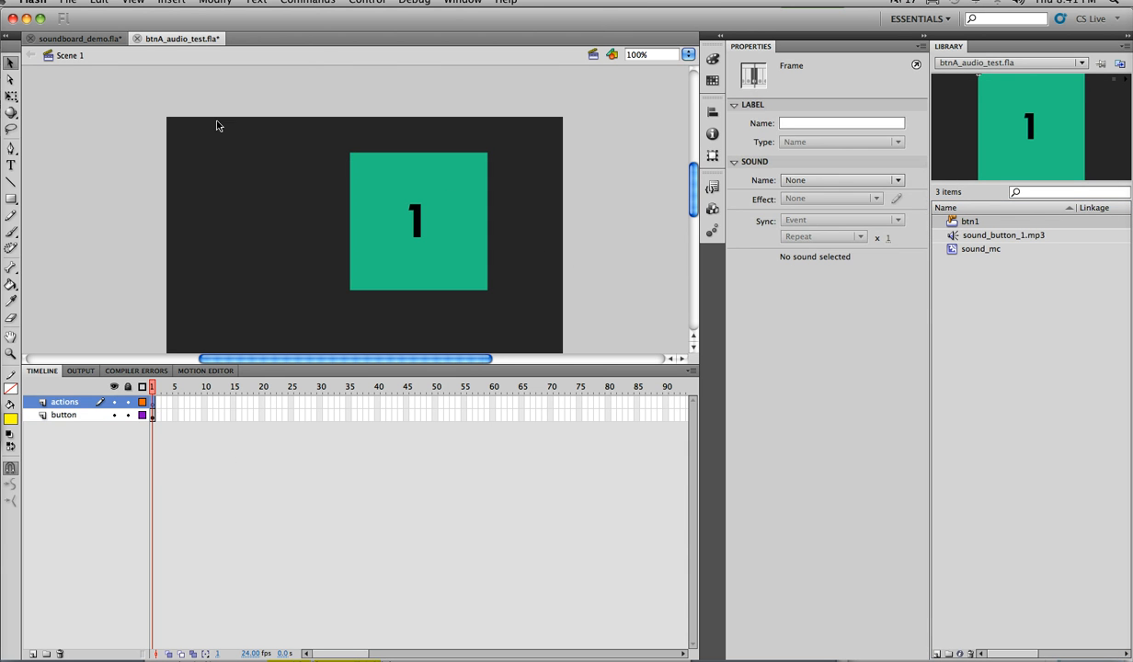
left_click(462, 2)
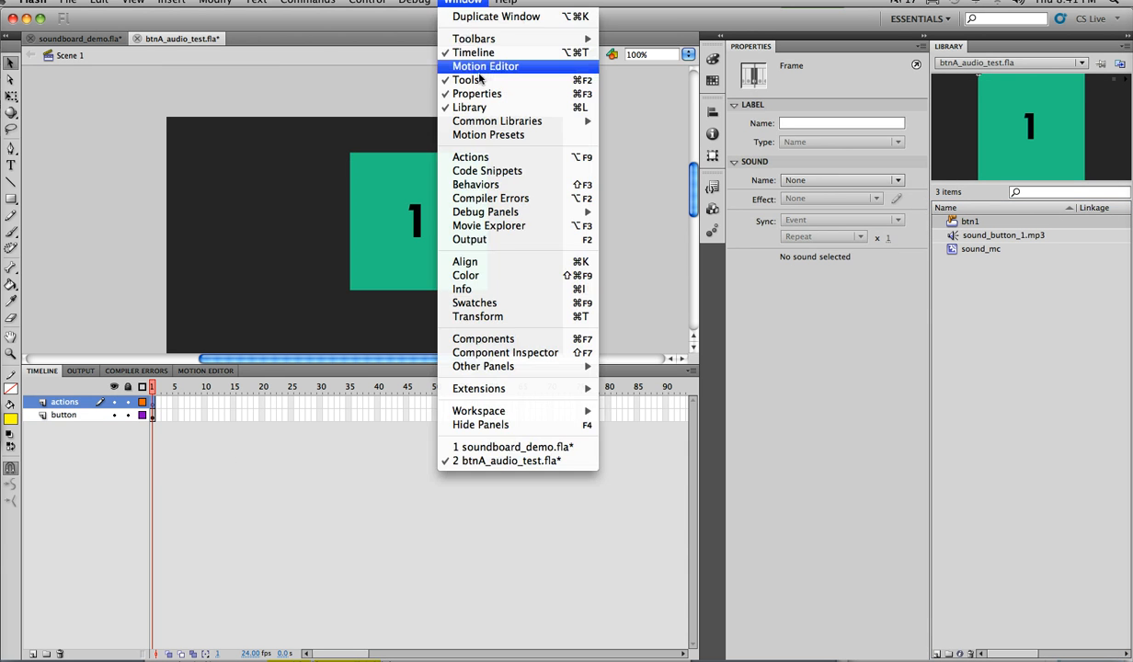
left_click(470, 158)
type("stop")
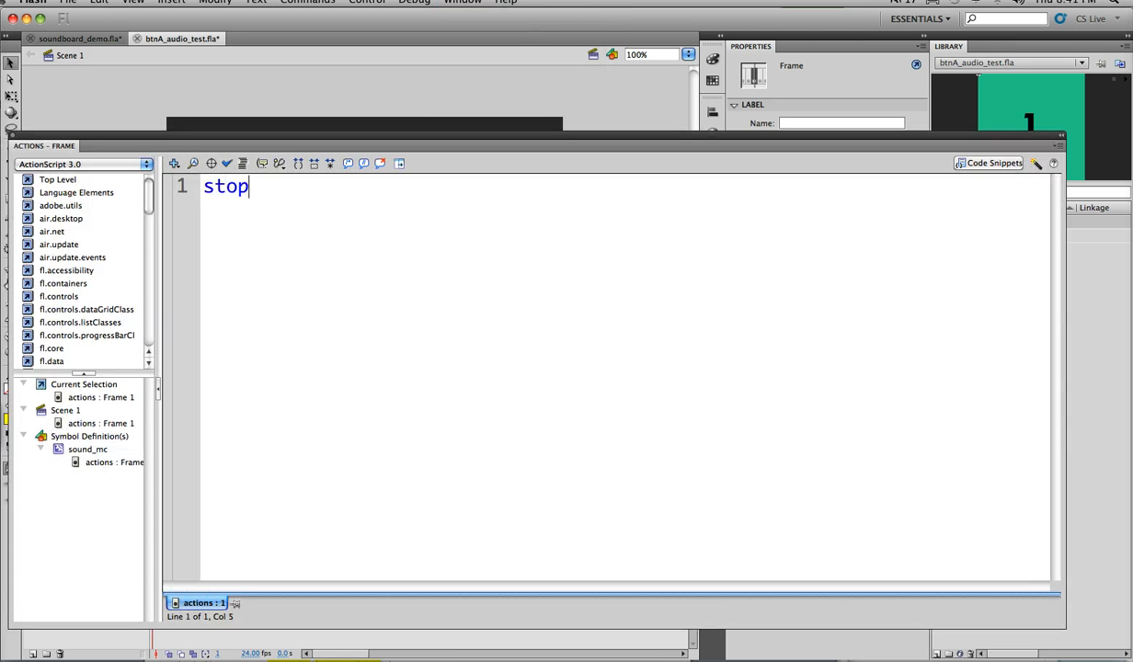
type("();")
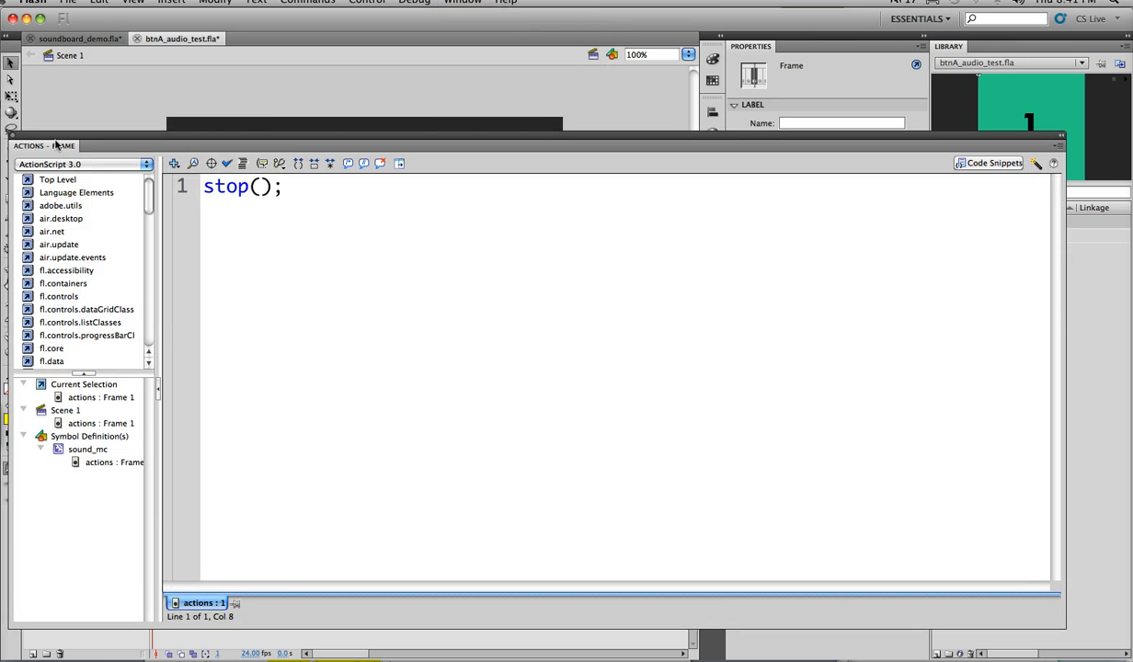
double_click(56, 150)
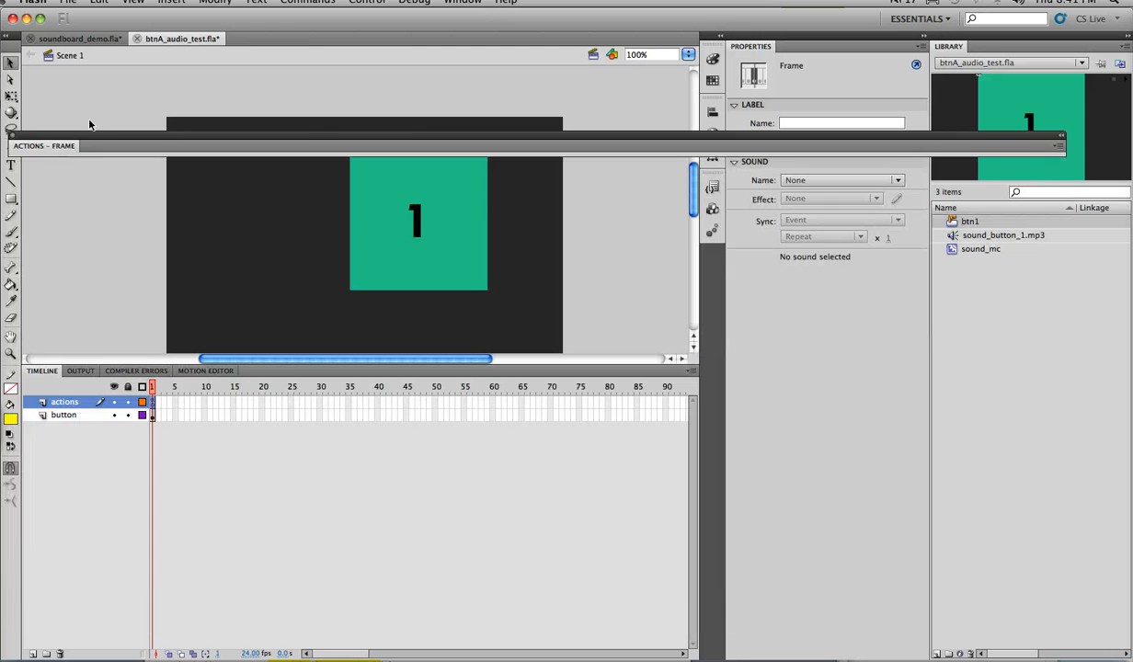
left_click(13, 135)
- Save btnA_audio_test.fla, test button 1 in a movie preview and close the preview
key("super+s")
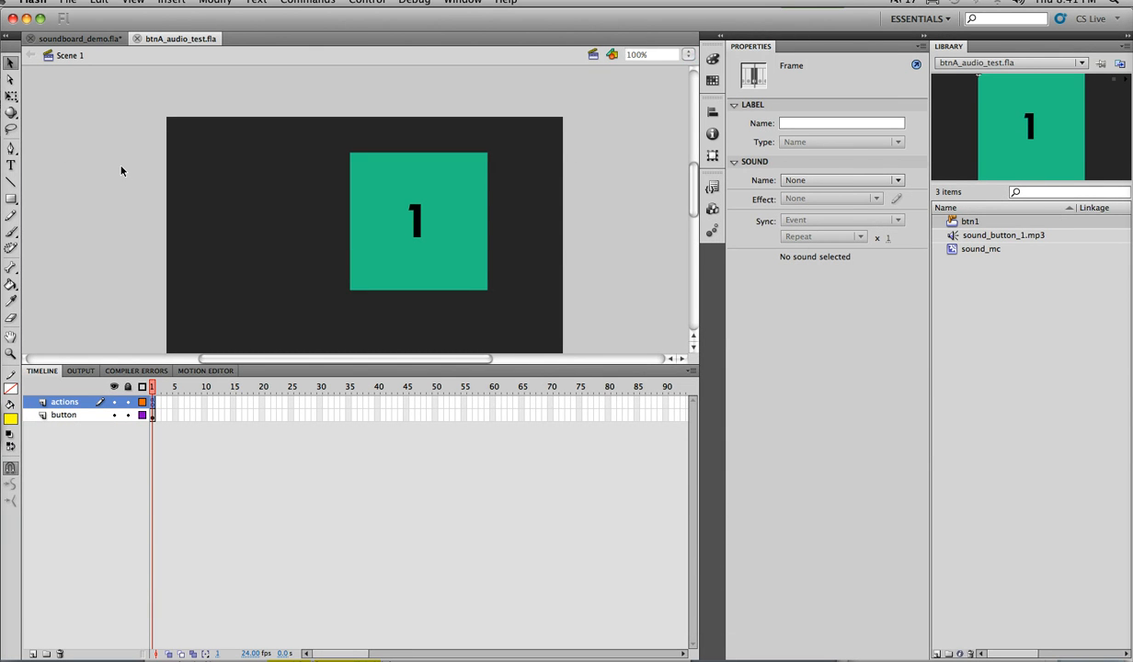
key("super+Return")
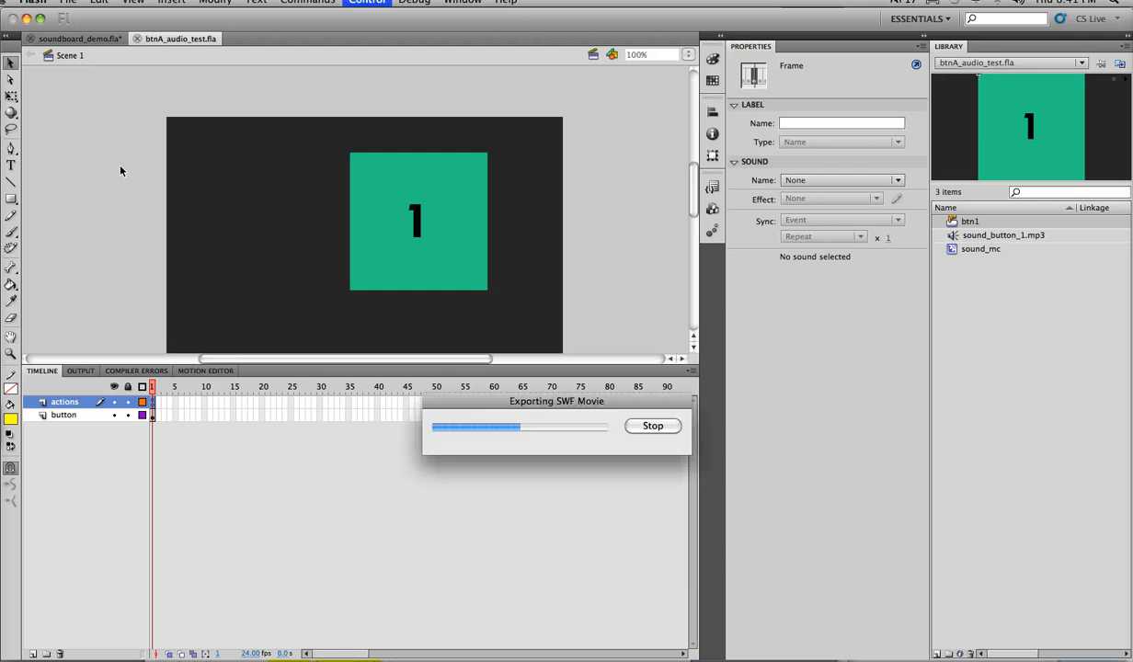
left_click_drag(495, 267, 357, 74)
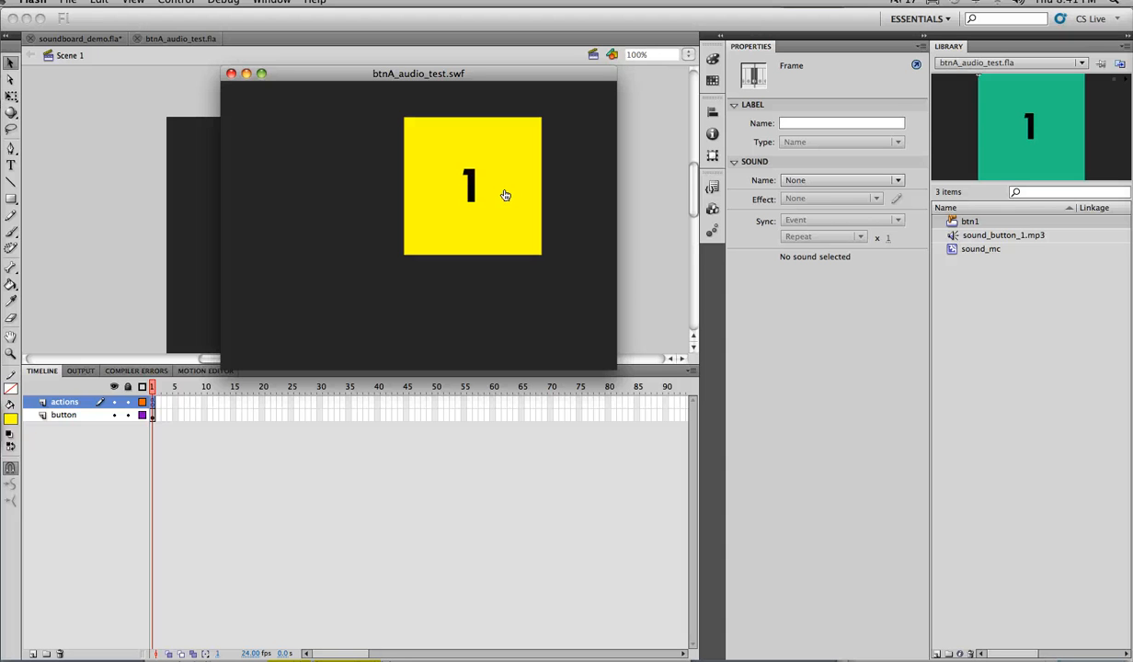
left_click(231, 75)
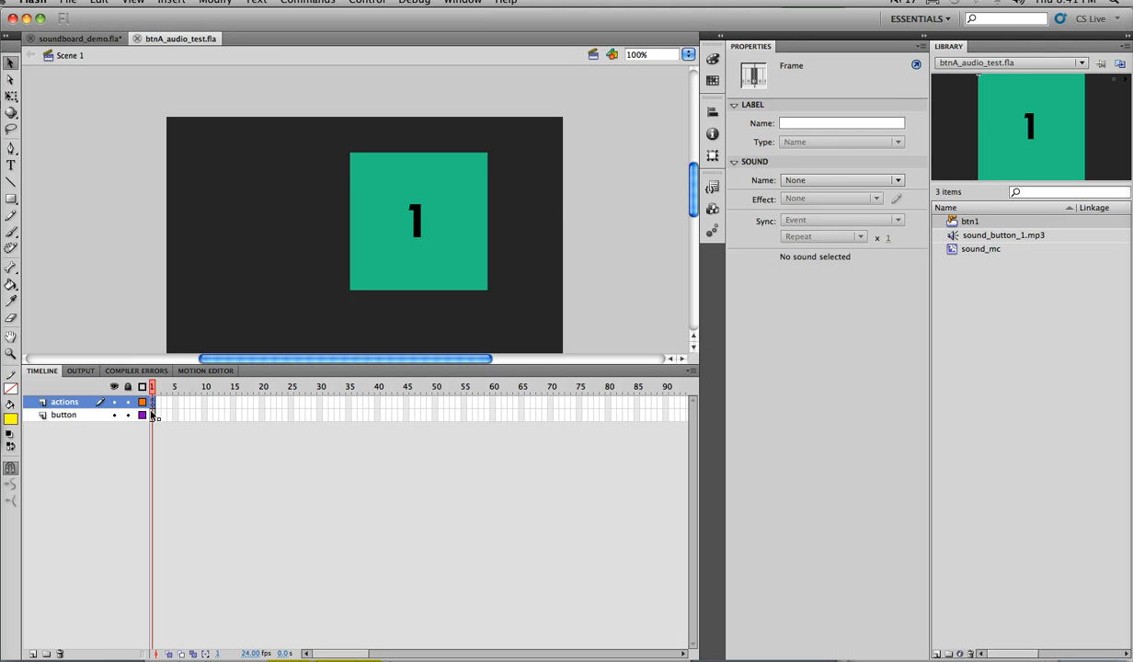
- Enter sound_mc through btn1's Down state and open the sync options for the sound on its audio layer
double_click(453, 208)
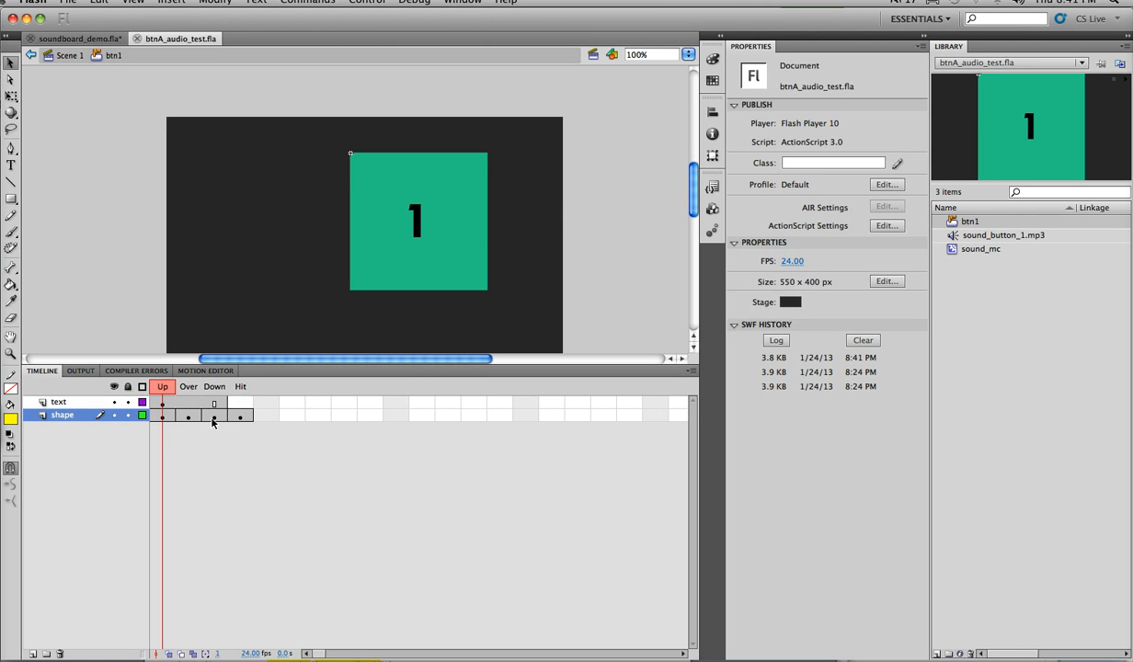
left_click(162, 415)
left_click(215, 386)
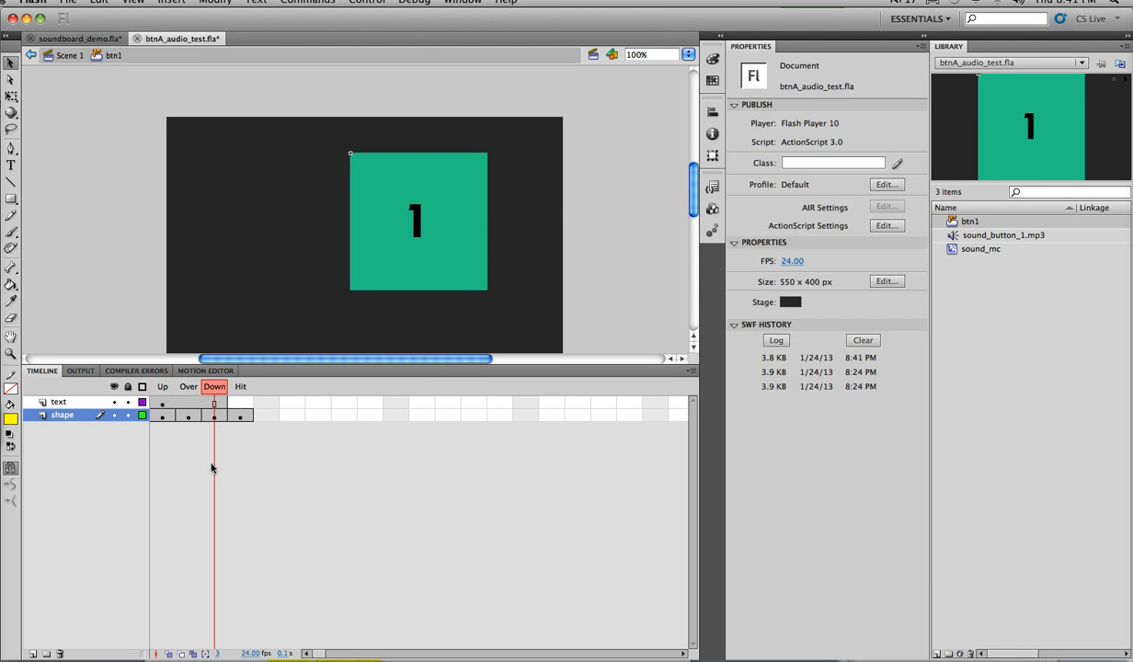
double_click(385, 276)
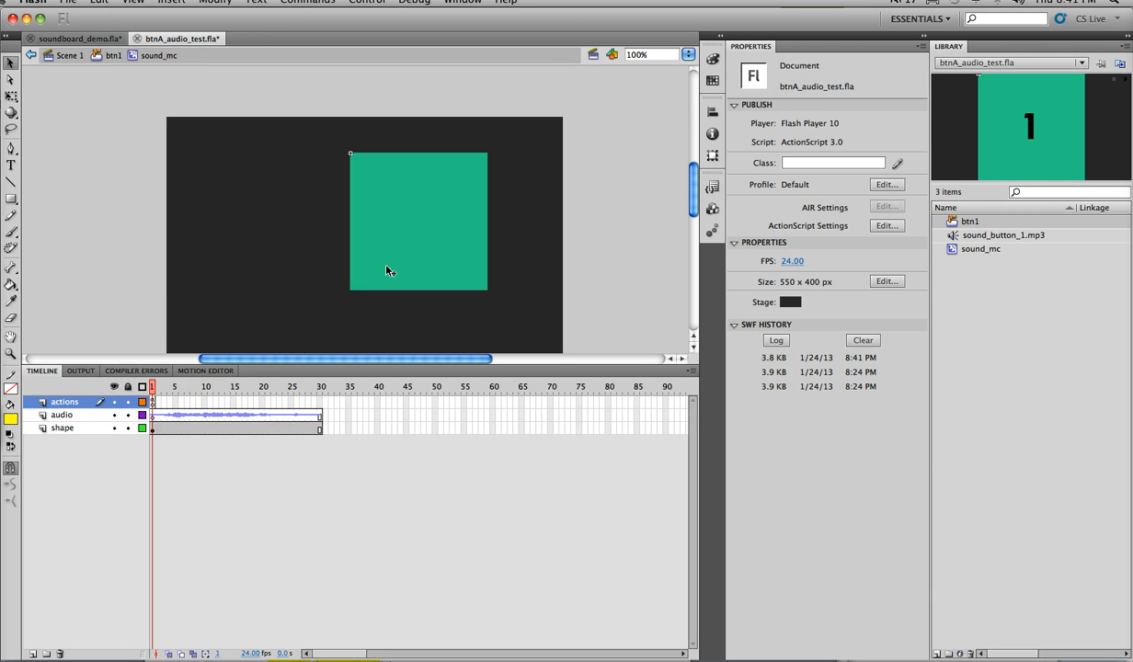
left_click(303, 415)
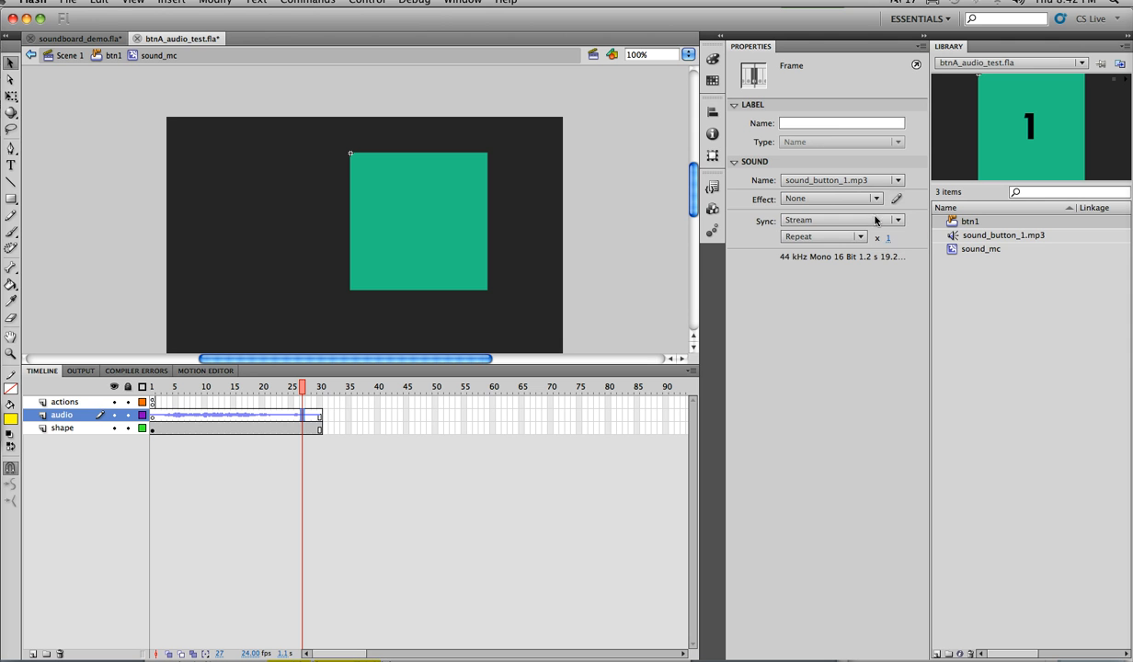
left_click(800, 221)
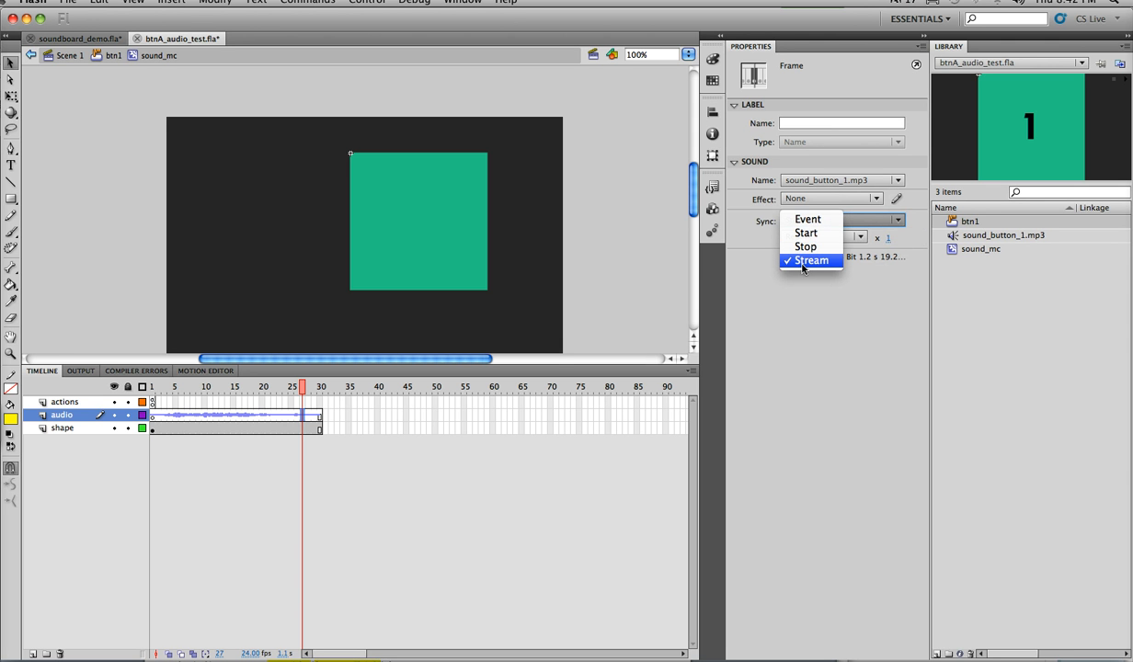